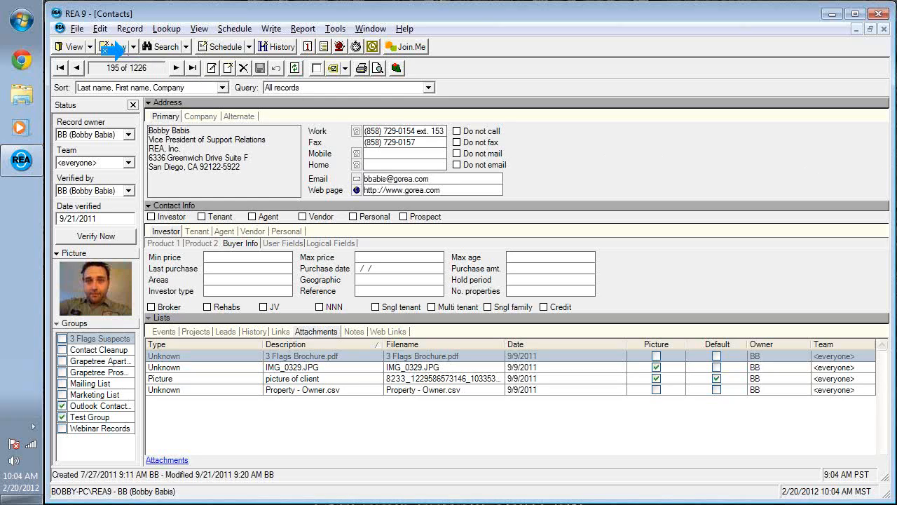
- Create a new Contact record from the New dropdown
{"action": "left_click", "coordinate": [133, 47]}
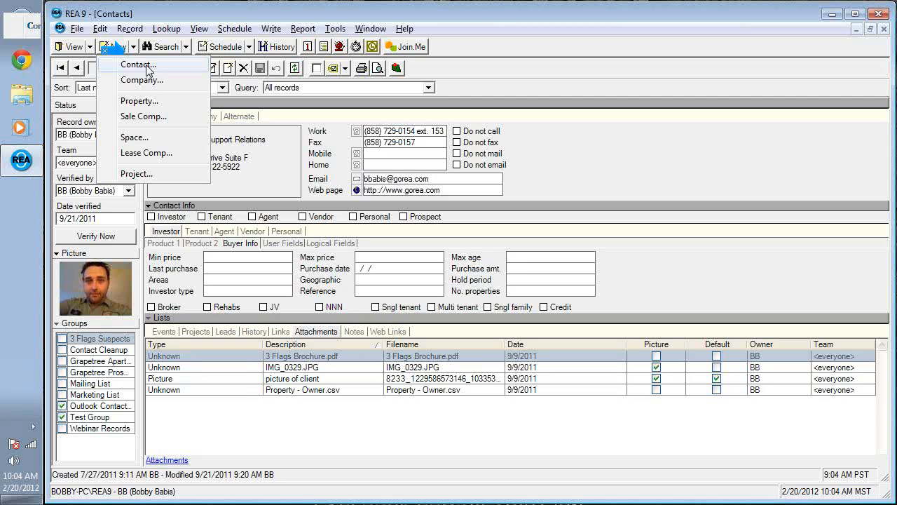
{"action": "left_click", "coordinate": [147, 67]}
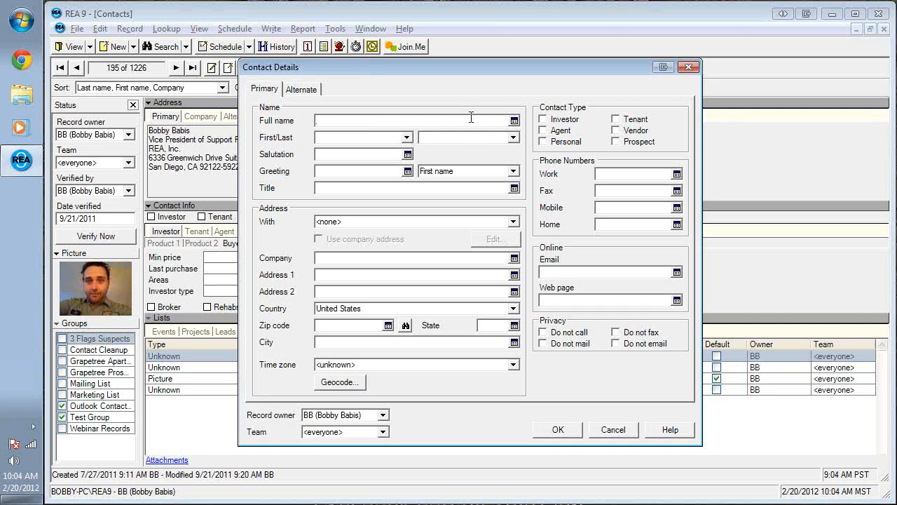
- Enter the contact's full name with middle initial and CCIM credential, letting it split into first and last name
{"action": "key", "text": "Tab"}
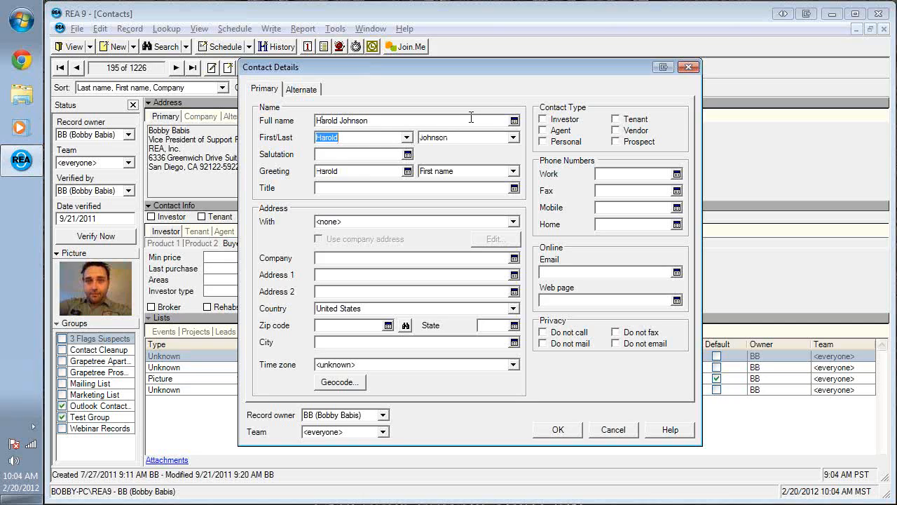
{"action": "left_click", "coordinate": [339, 121]}
{"action": "left_click_drag", "start_coordinate": [393, 122], "coordinate": [181, 140]}
{"action": "key", "text": "BackSpace"}
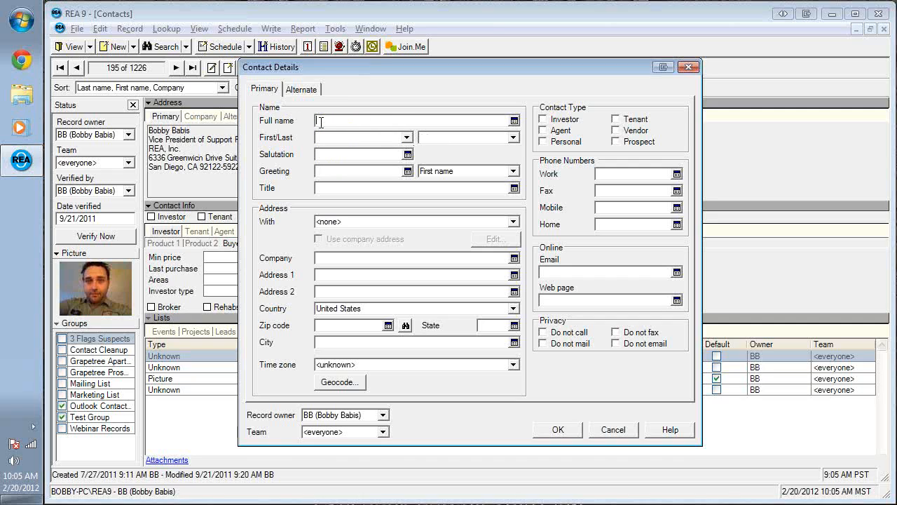
{"action": "key", "text": "Tab"}
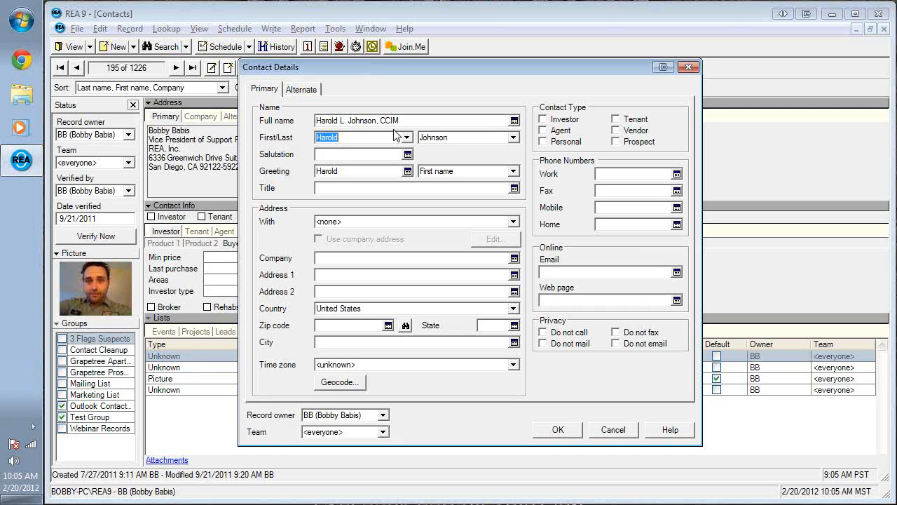
- Set the salutation to Mr., the greeting to Last name, and the title to CEO
{"action": "left_click", "coordinate": [355, 154]}
{"action": "type", "text": "Mr."}
{"action": "key", "text": "BackSpace"}
{"action": "type", "text": "."}
{"action": "key", "text": "BackSpace"}
{"action": "key", "text": "BackSpace"}
{"action": "key", "text": "BackSpace"}
{"action": "key", "text": "BackSpace"}
{"action": "type", "text": "ry"}
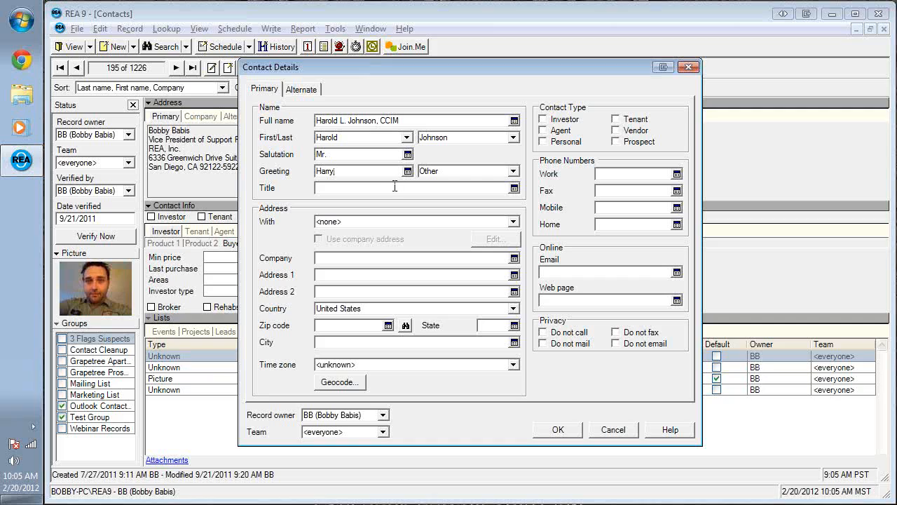
{"action": "left_click", "coordinate": [514, 172]}
{"action": "left_click", "coordinate": [495, 192]}
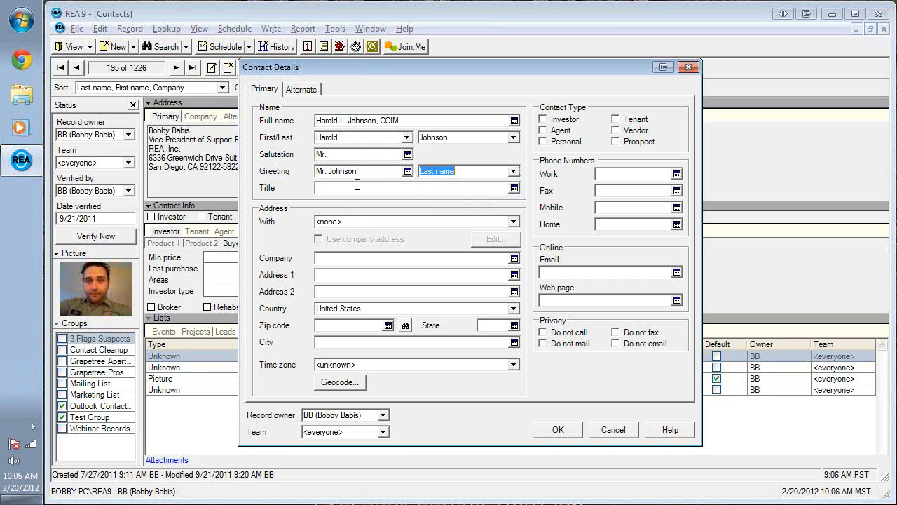
{"action": "left_click", "coordinate": [357, 187]}
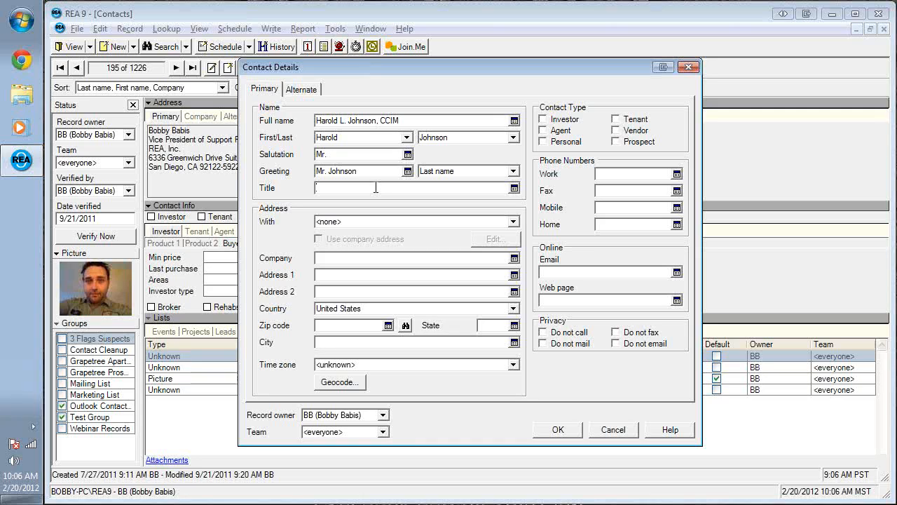
{"action": "type", "text": "CEO"}
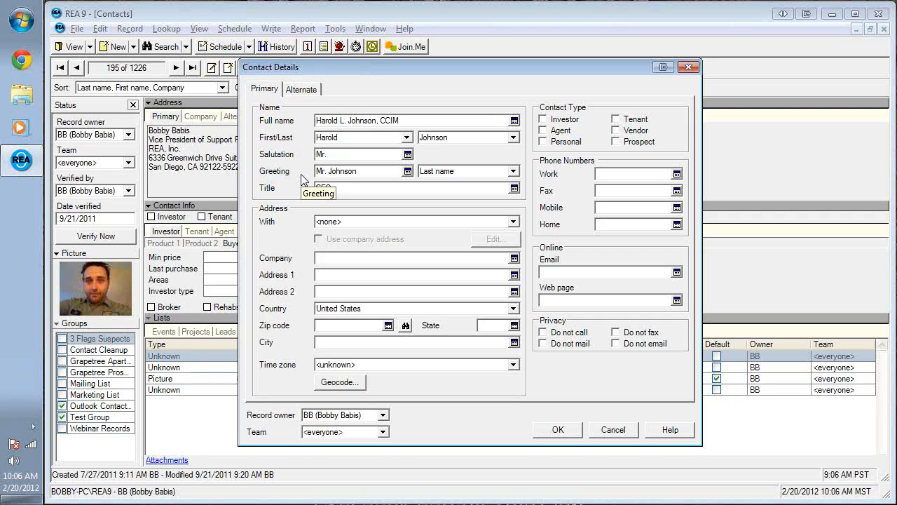
- Keep With as <none>, then enter the company name, both address lines and ZIP code so city, state and Arizona time zone auto-fill
{"action": "left_click", "coordinate": [514, 222]}
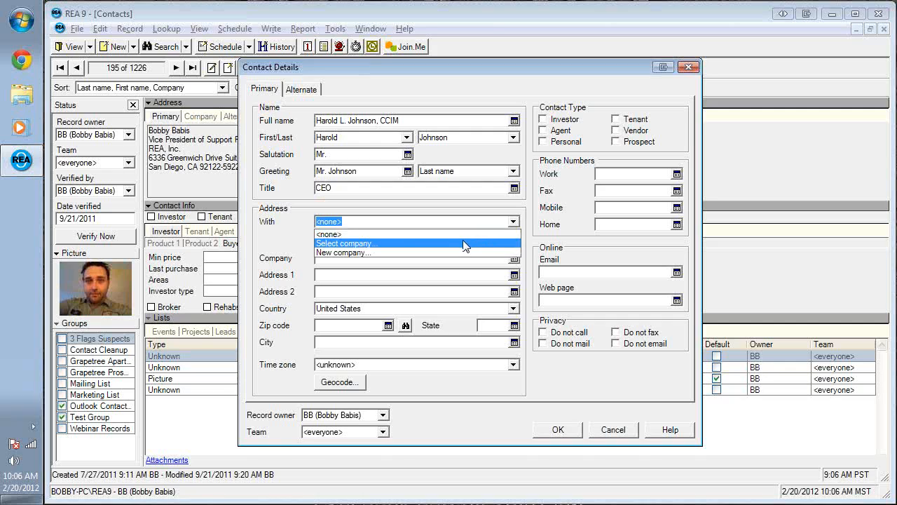
{"action": "key", "text": "Up"}
{"action": "left_click", "coordinate": [514, 222]}
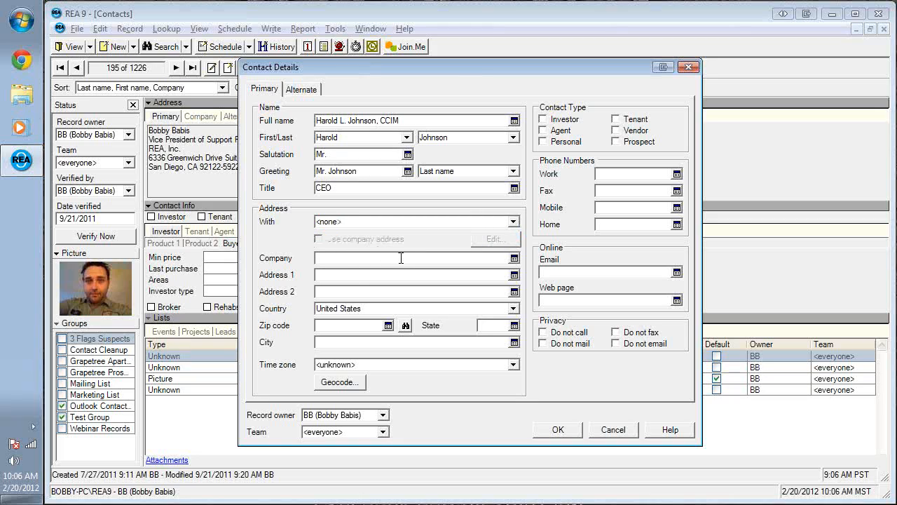
{"action": "type", "text": "nterprises"}
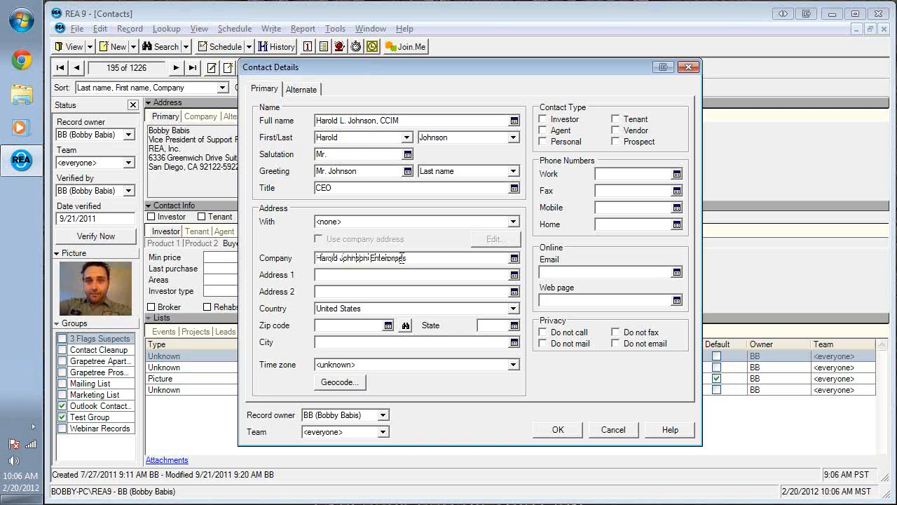
{"action": "key", "text": "Tab"}
{"action": "key", "text": "Tab"}
{"action": "type", "text": "Suite 202"}
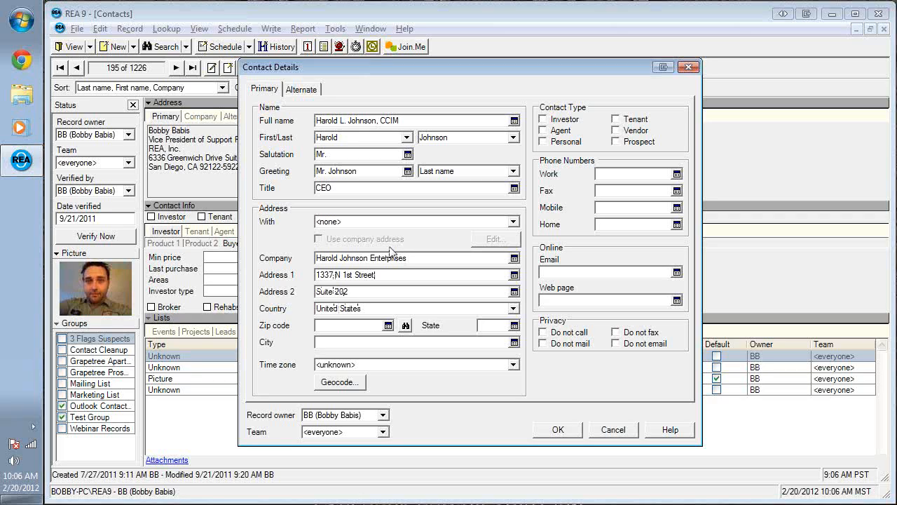
{"action": "type", "text": "85295"}
{"action": "key", "text": "Tab"}
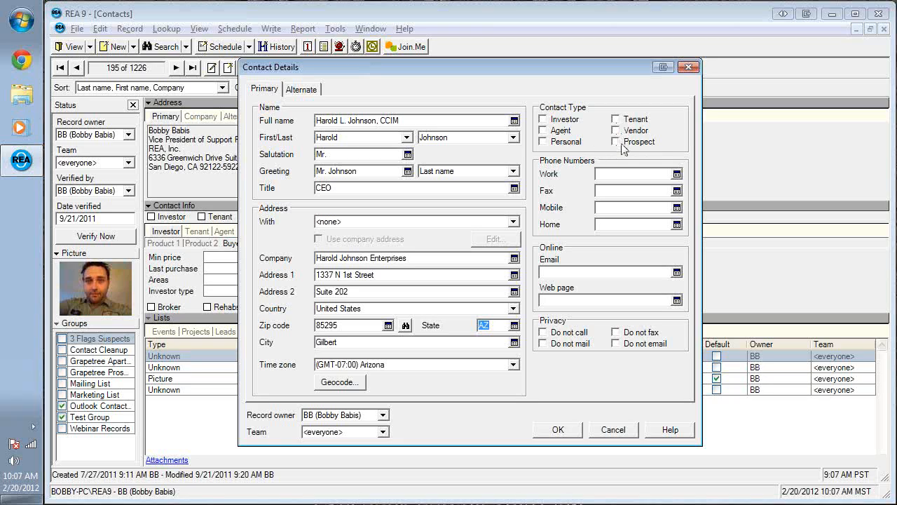
- Check Agent, enter the contact's work phone and e-mail, and save the contact
{"action": "left_click", "coordinate": [544, 132]}
{"action": "type", "text": "6025551212"}
{"action": "key", "text": "Tab"}
{"action": "left_click", "coordinate": [574, 272]}
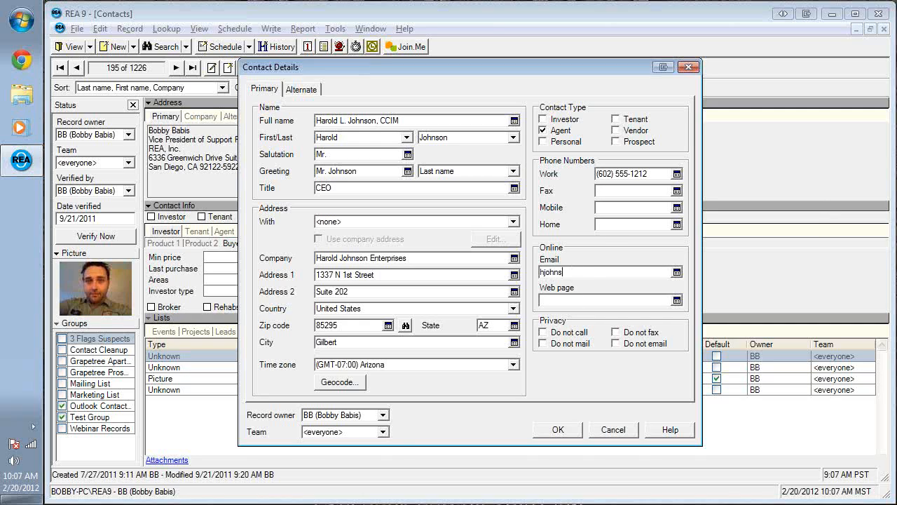
{"action": "left_click", "coordinate": [558, 429]}
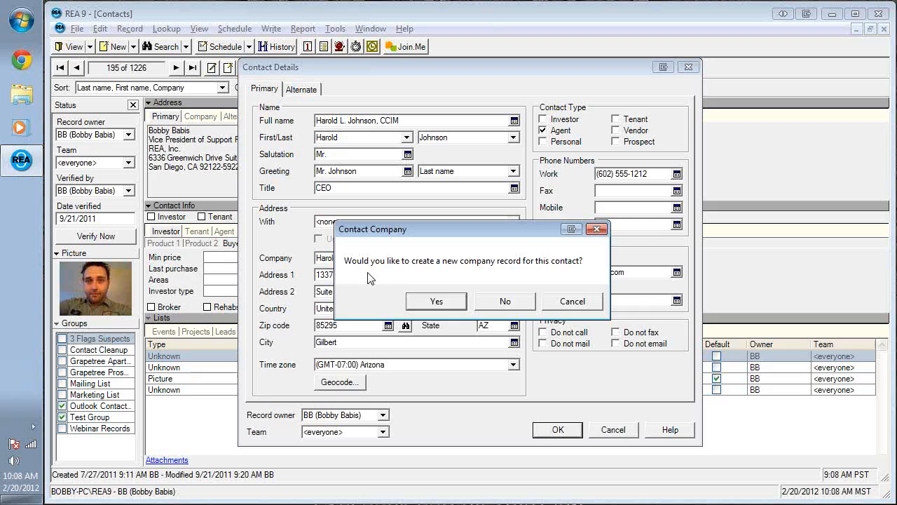
- Accept creating a company record and change its main phone's last two digits to 00
{"action": "left_click", "coordinate": [436, 301]}
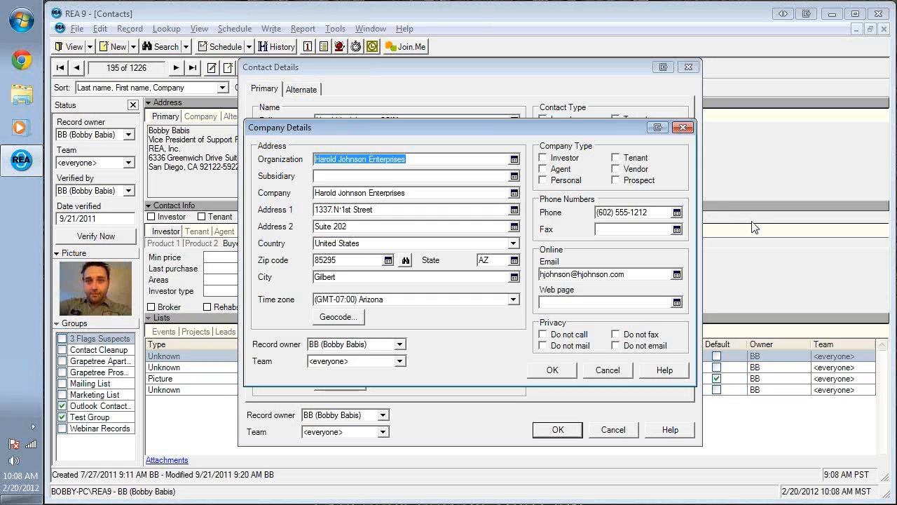
{"action": "left_click", "coordinate": [649, 212]}
{"action": "key", "text": "BackSpace"}
{"action": "key", "text": "BackSpace"}
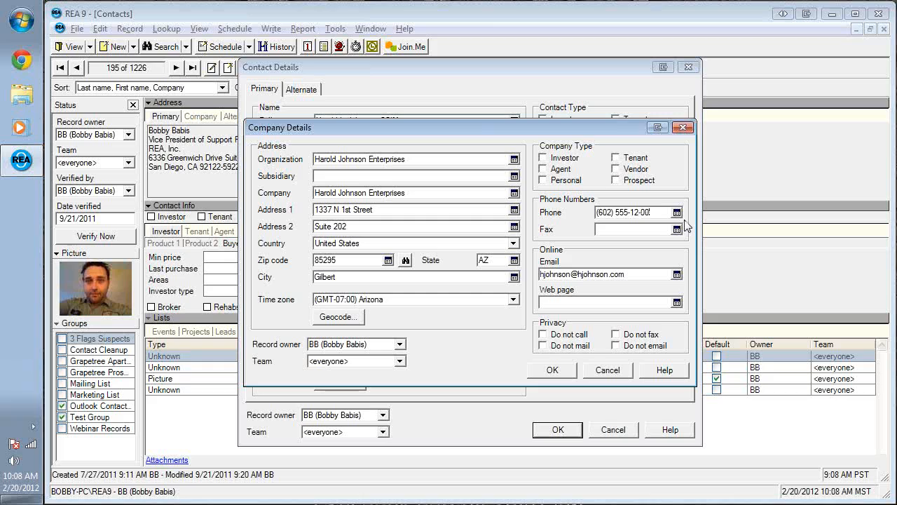
{"action": "type", "text": "00"}
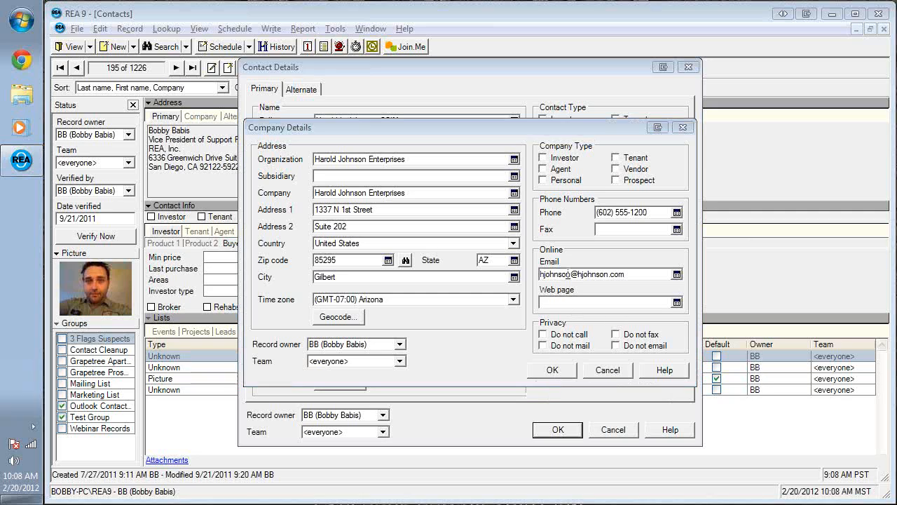
{"action": "left_click", "coordinate": [548, 301]}
- Replace the user part of the company e-mail with the placeholder 'flast'
{"action": "left_click_drag", "start_coordinate": [571, 275], "coordinate": [539, 275]}
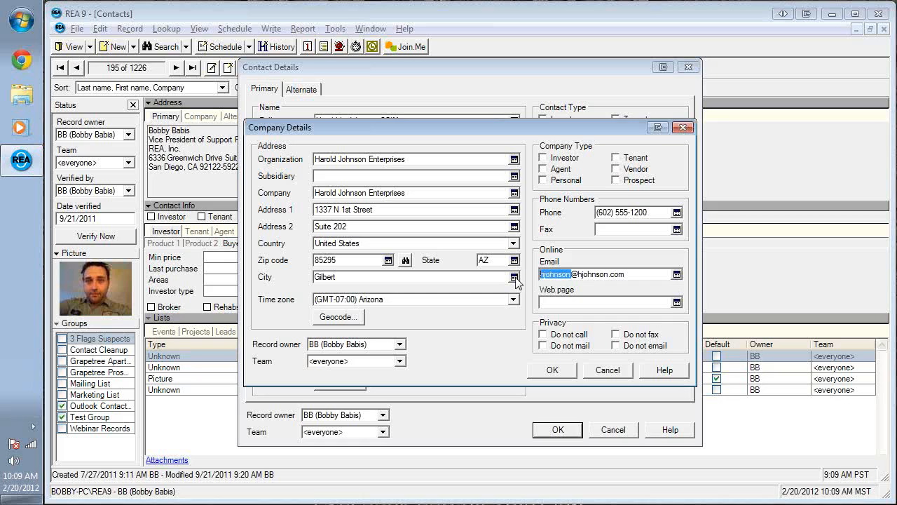
{"action": "type", "text": "f"}
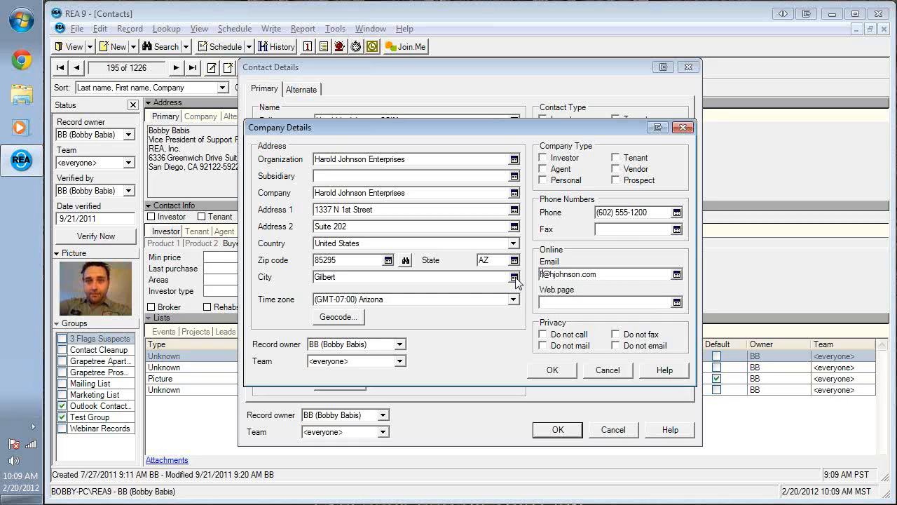
{"action": "type", "text": "last"}
- Save the company record and fill only the contact's blank fields from it
{"action": "left_click", "coordinate": [552, 370]}
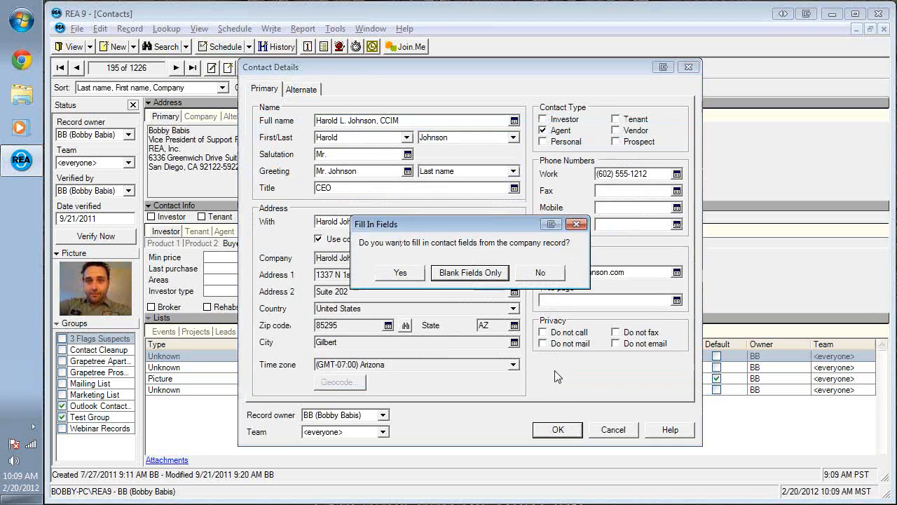
{"action": "left_click", "coordinate": [482, 275]}
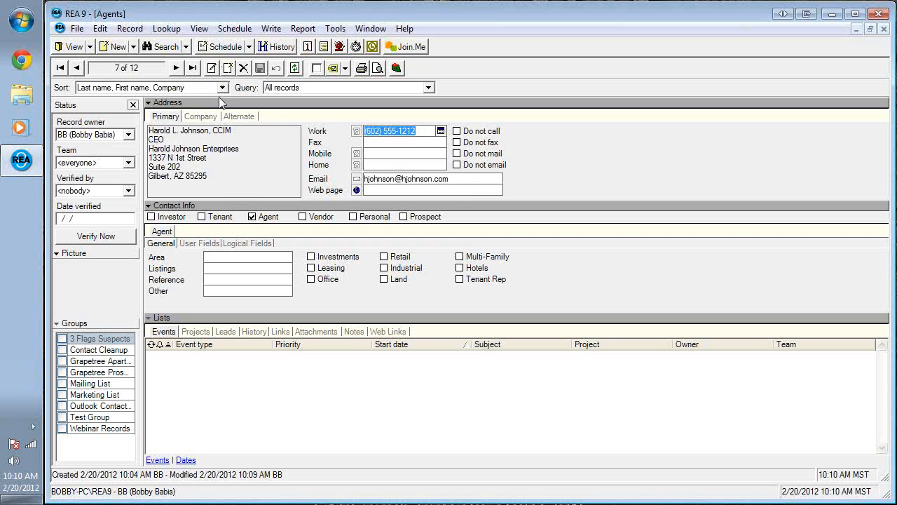
- Start a second new contact, entering the person's full name and salutation Ms
{"action": "left_click", "coordinate": [228, 68]}
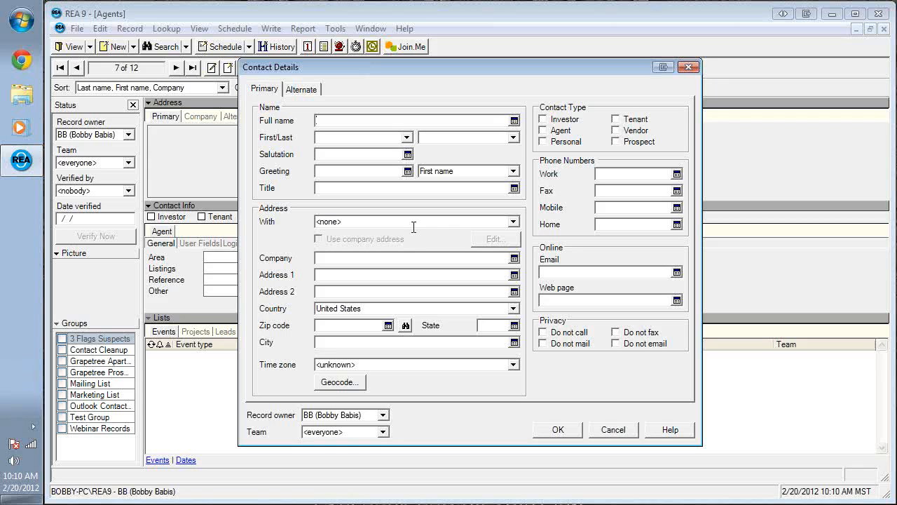
{"action": "key", "text": "Tab"}
{"action": "key", "text": "Tab"}
{"action": "key", "text": "Tab"}
{"action": "type", "text": "Ms"}
{"action": "key", "text": "Tab"}
{"action": "key", "text": "Tab"}
{"action": "key", "text": "Tab"}
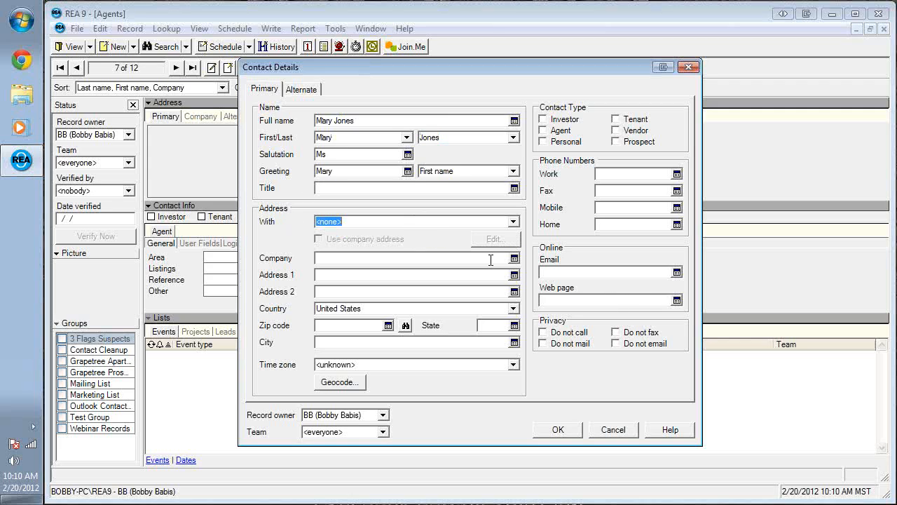
- Link the contact to the existing company found by searching 'Harold' in Select Company
{"action": "left_click", "coordinate": [513, 222]}
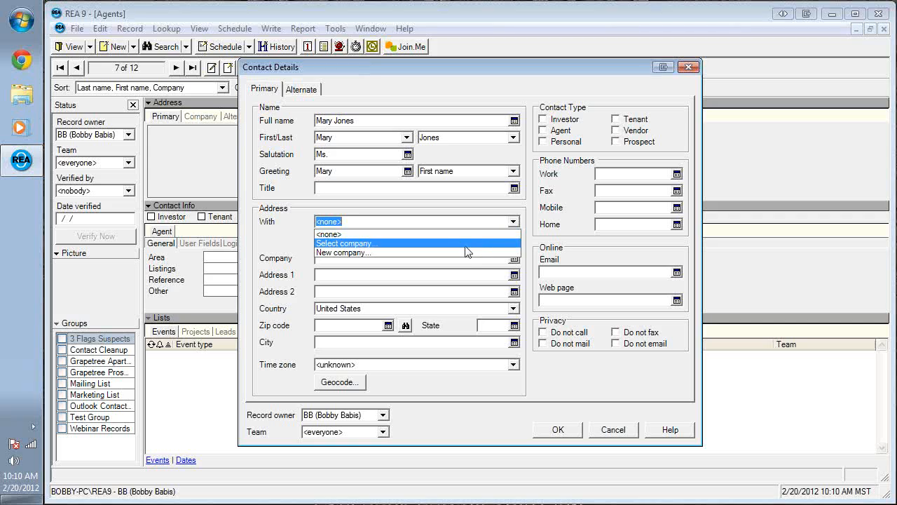
{"action": "left_click", "coordinate": [467, 243]}
{"action": "type", "text": "Harold"}
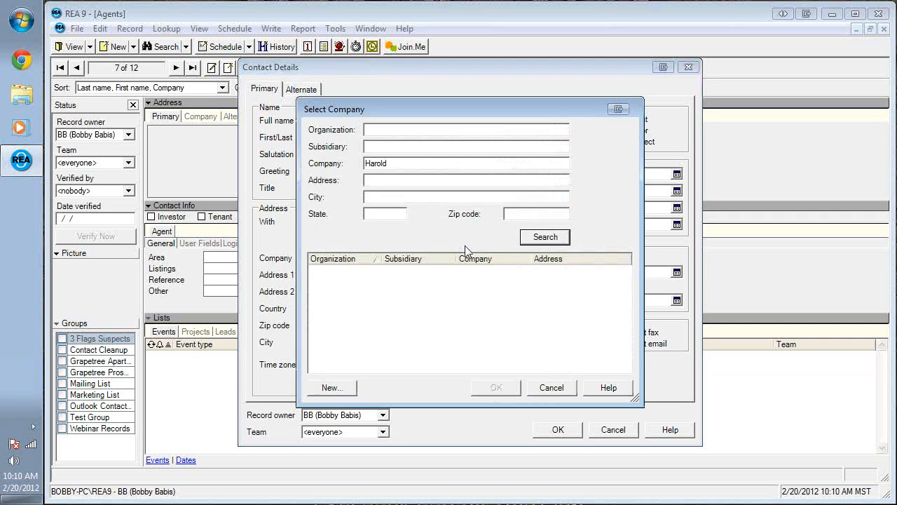
{"action": "left_click", "coordinate": [551, 243]}
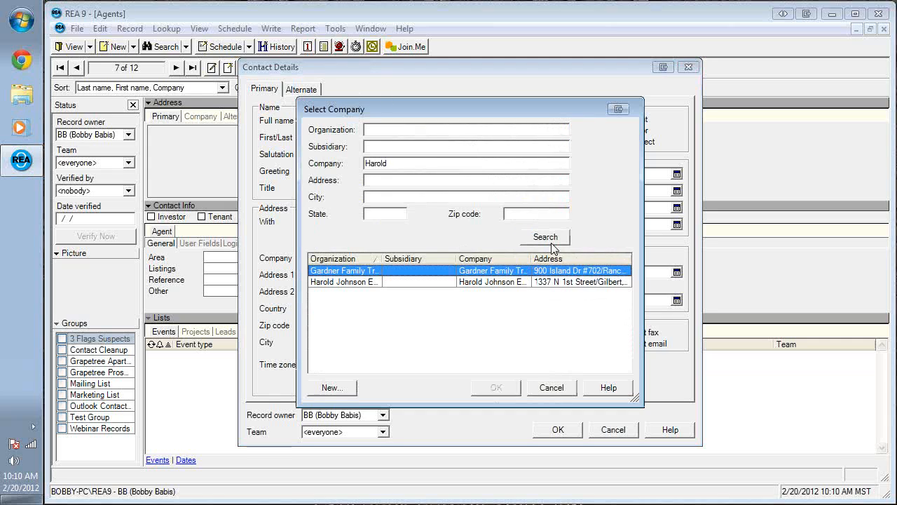
{"action": "left_click", "coordinate": [361, 284]}
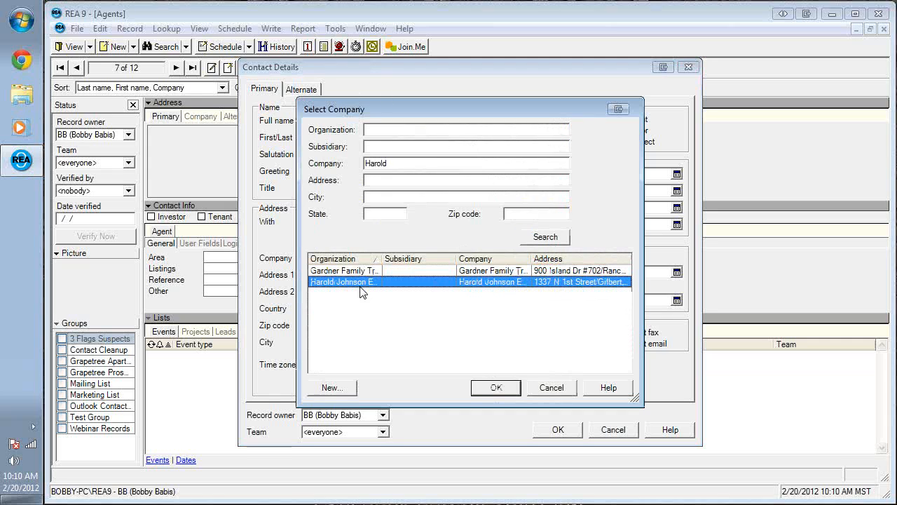
{"action": "left_click", "coordinate": [491, 399]}
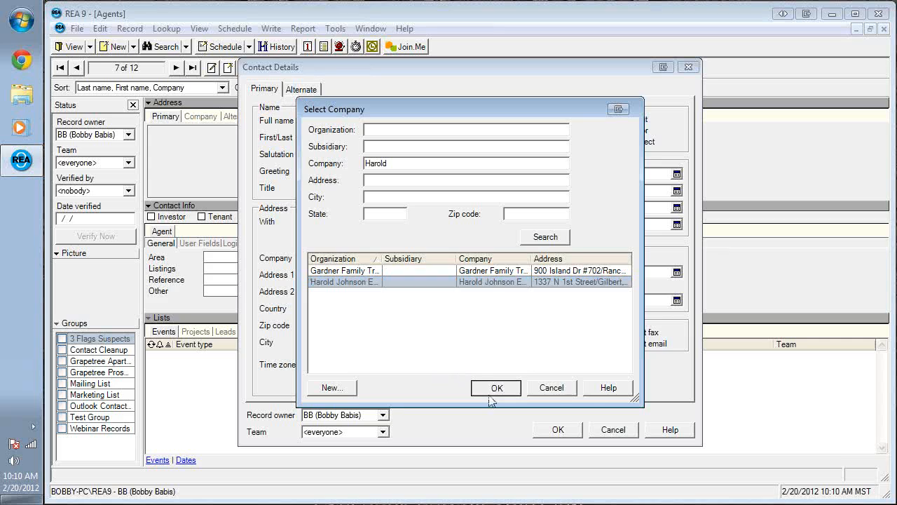
- Fill the contact's fields from the company and change the work phone's last two digits to 13
{"action": "left_click_drag", "start_coordinate": [415, 223], "coordinate": [349, 198]}
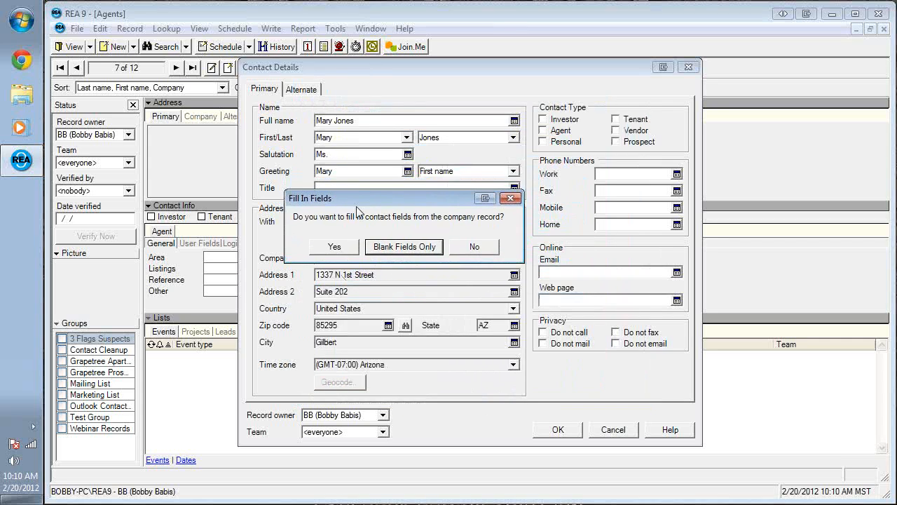
{"action": "left_click", "coordinate": [406, 247]}
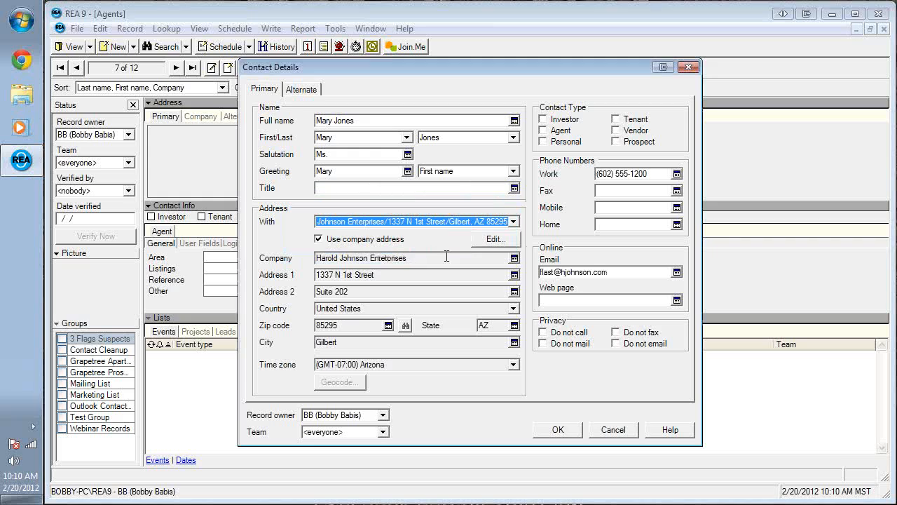
{"action": "left_click", "coordinate": [648, 174]}
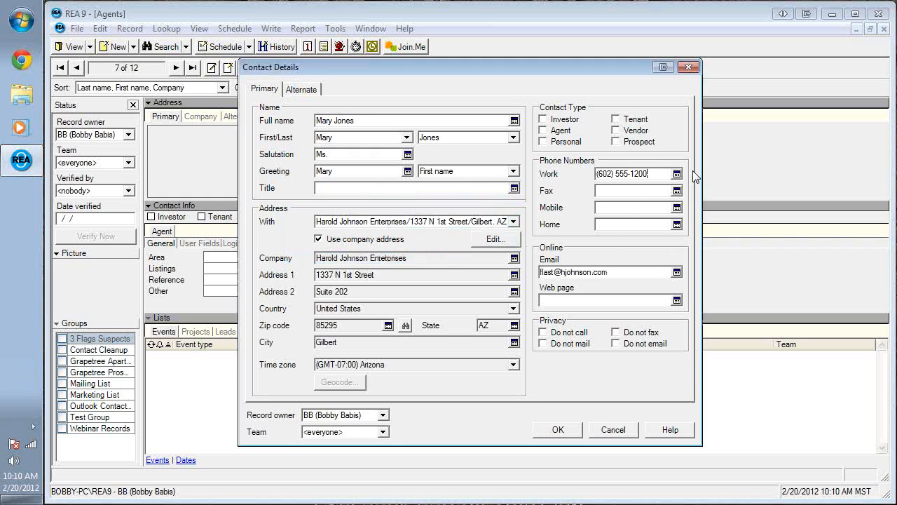
{"action": "key", "text": "BackSpace"}
{"action": "key", "text": "BackSpace"}
{"action": "type", "text": "13"}
- Replace the 'flast' e-mail prefix with the contact's own username and save the contact
{"action": "left_click_drag", "start_coordinate": [556, 272], "coordinate": [533, 270]}
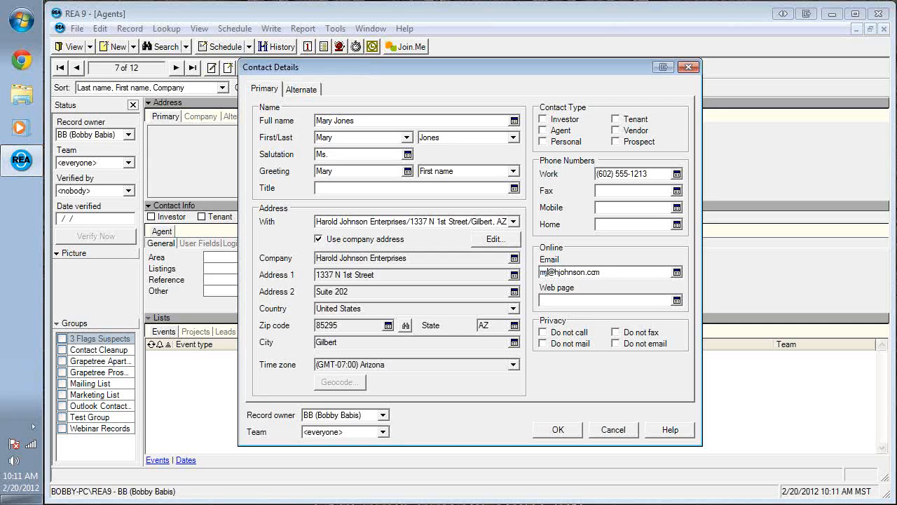
{"action": "left_click", "coordinate": [574, 431]}
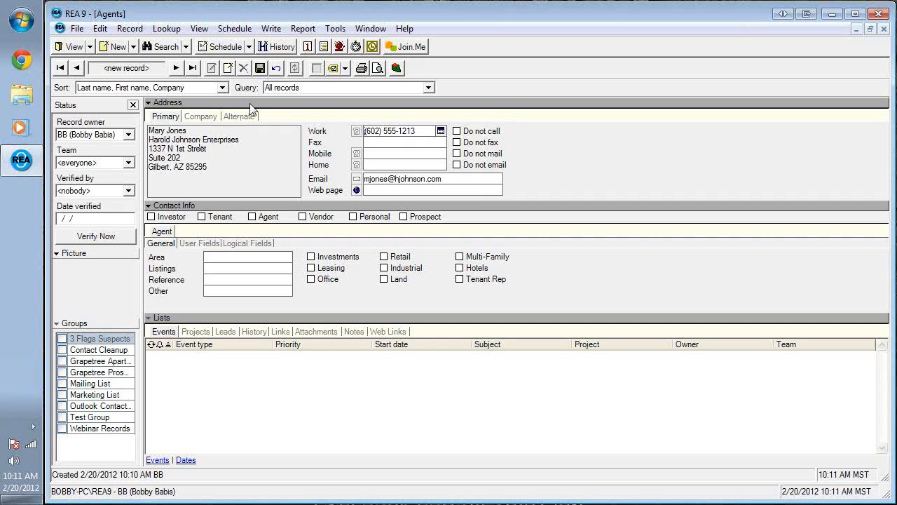
{"action": "left_click", "coordinate": [259, 67]}
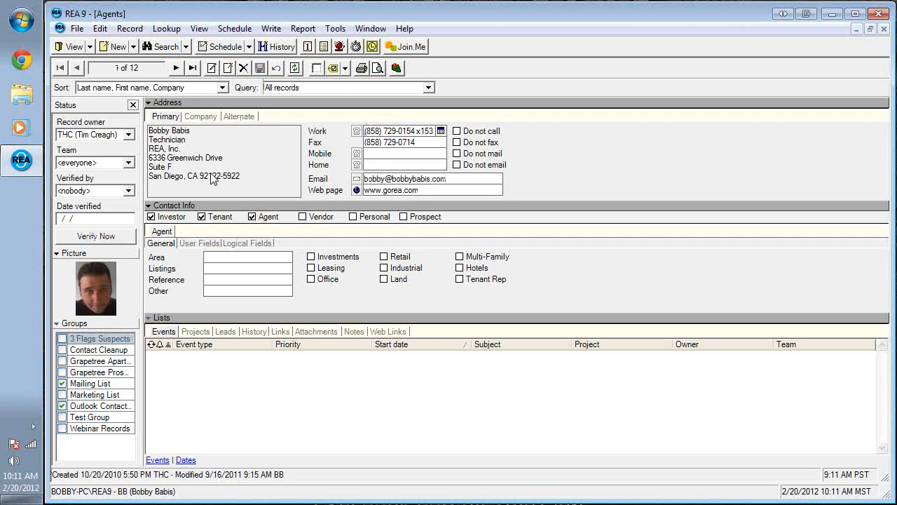
{"action": "left_click", "coordinate": [88, 47]}
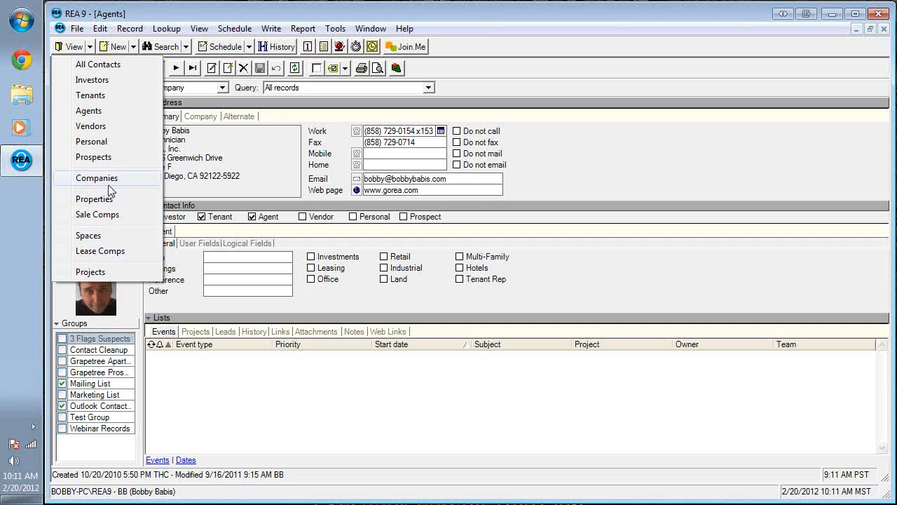
{"action": "left_click", "coordinate": [233, 171]}
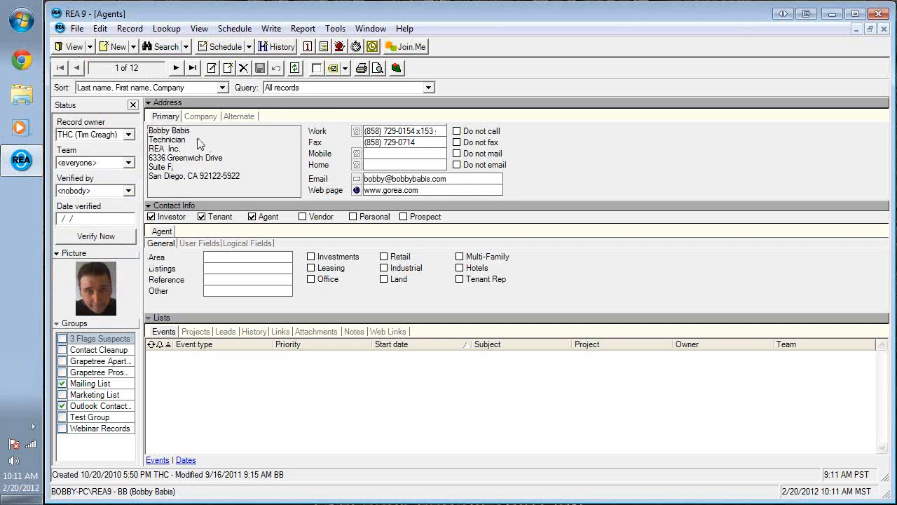
{"action": "left_click", "coordinate": [199, 117]}
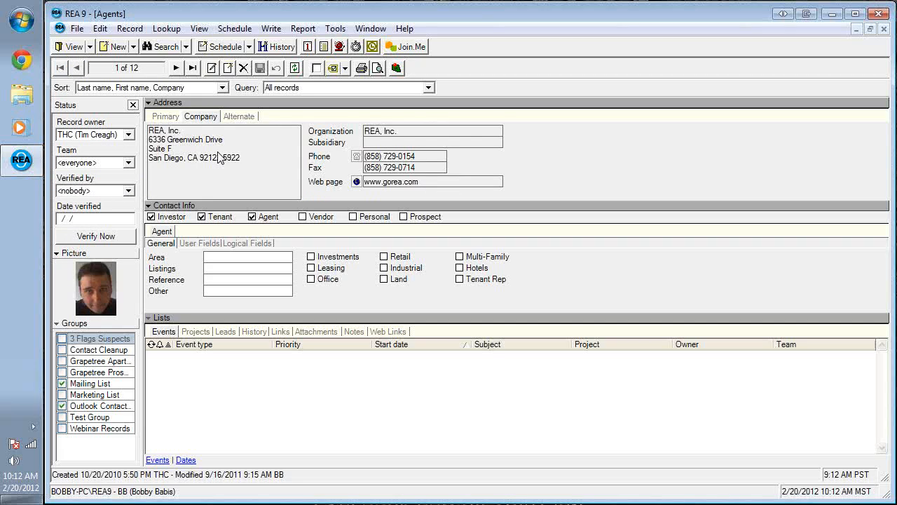
{"action": "scroll", "coordinate": [220, 158], "scroll_direction": "down", "scroll_amount": 7}
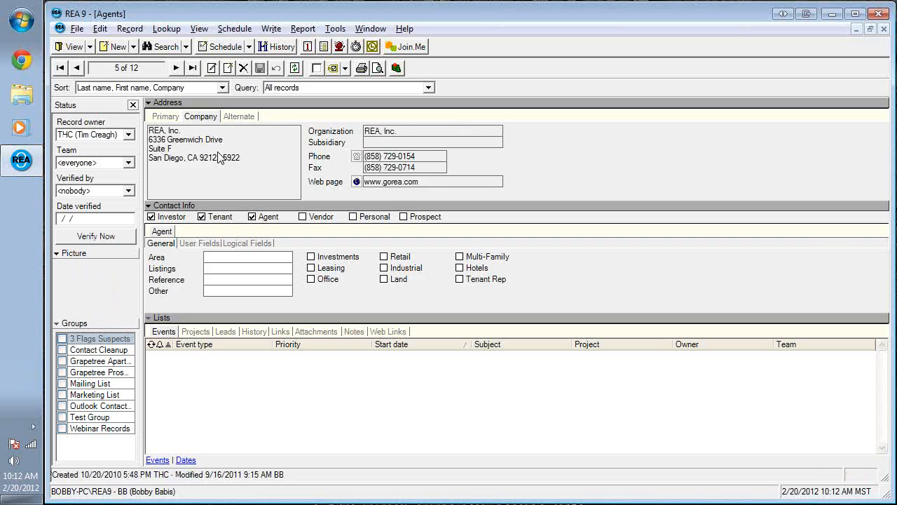
{"action": "scroll", "coordinate": [220, 157], "scroll_direction": "up", "scroll_amount": 1}
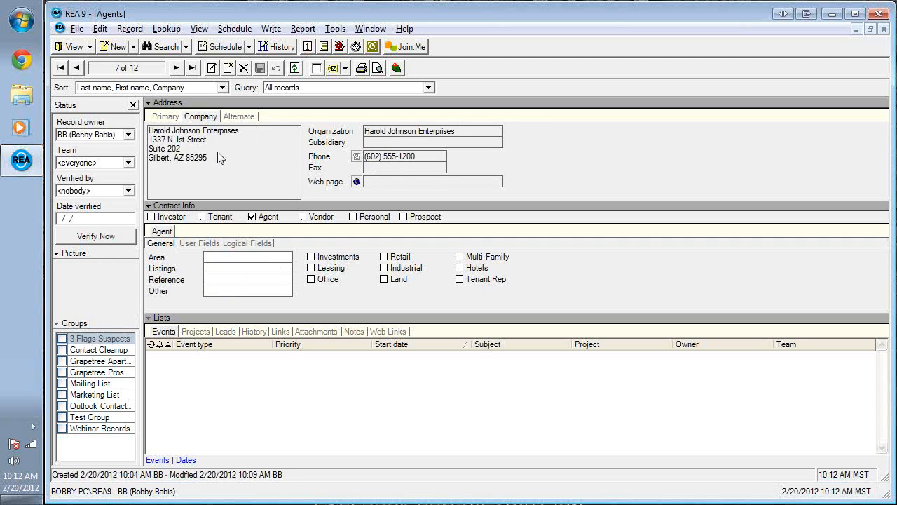
{"action": "double_click", "coordinate": [219, 156]}
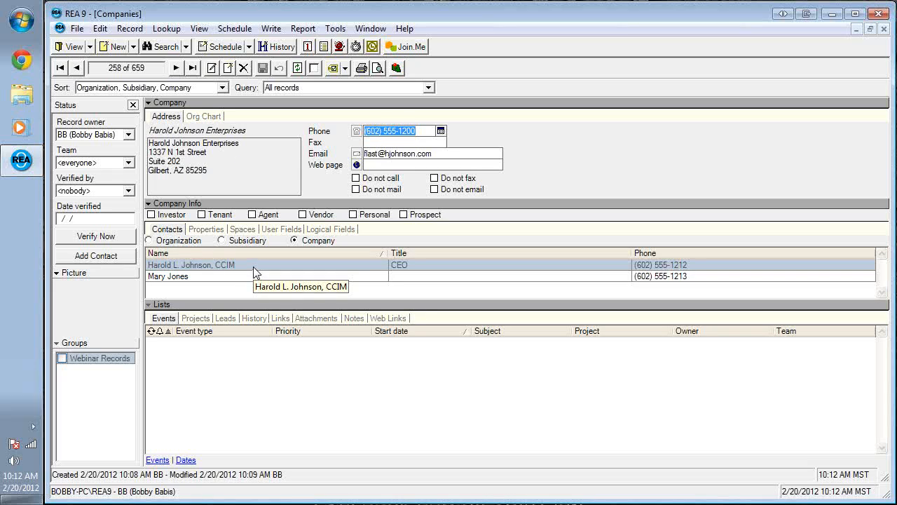
{"action": "left_click", "coordinate": [204, 230]}
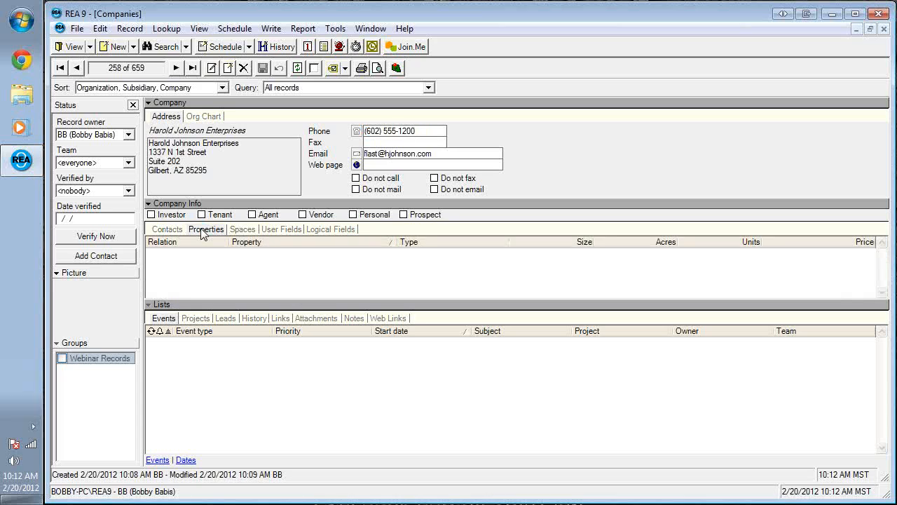
{"action": "left_click", "coordinate": [242, 231]}
{"action": "left_click", "coordinate": [284, 232]}
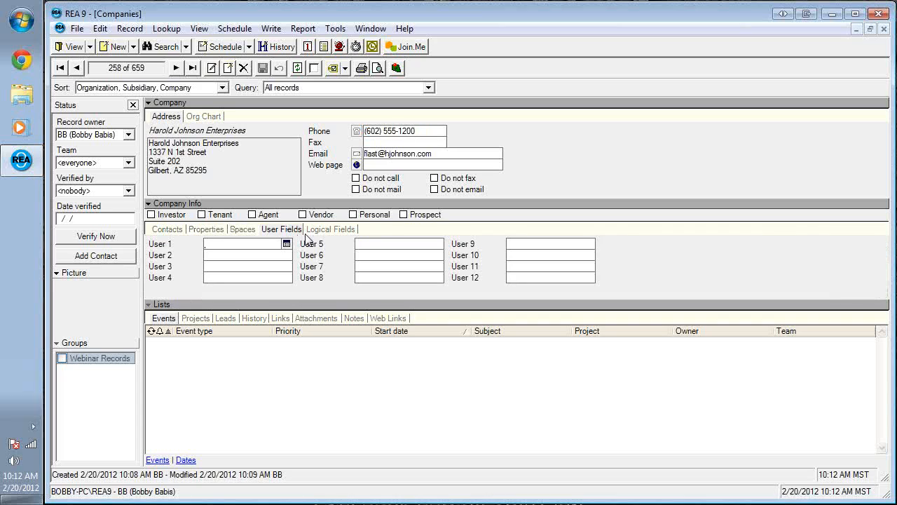
{"action": "left_click", "coordinate": [170, 231]}
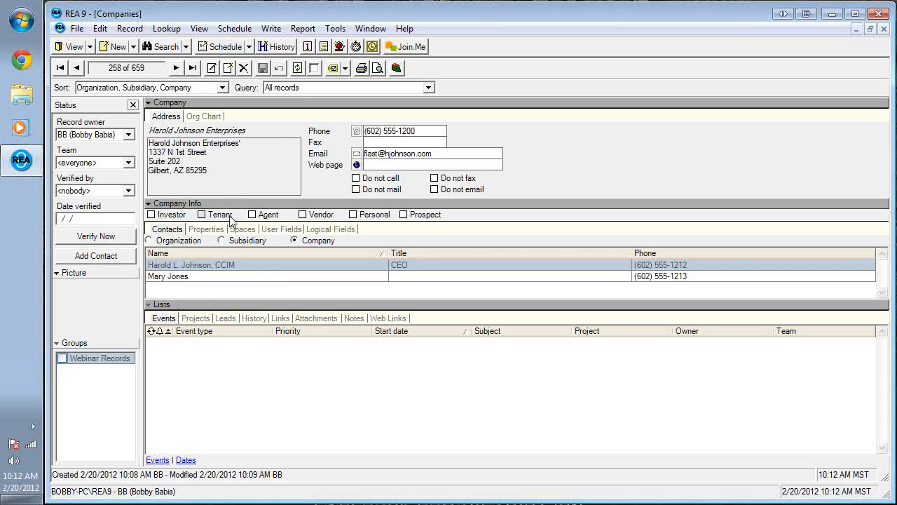
{"action": "left_click", "coordinate": [88, 255]}
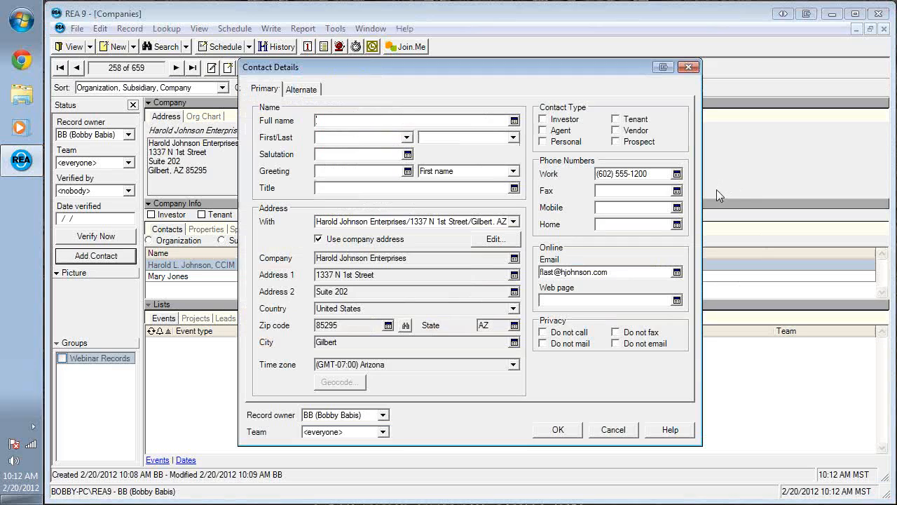
- Enter the new contact's full name with salutation Ms and save it to the company
{"action": "key", "text": "Tab"}
{"action": "key", "text": "Tab"}
{"action": "type", "text": "Ms"}
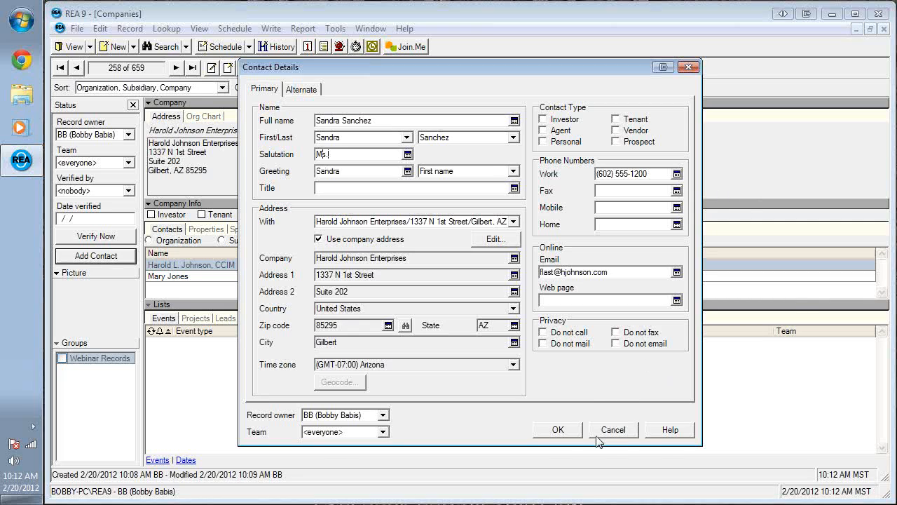
{"action": "left_click", "coordinate": [571, 430]}
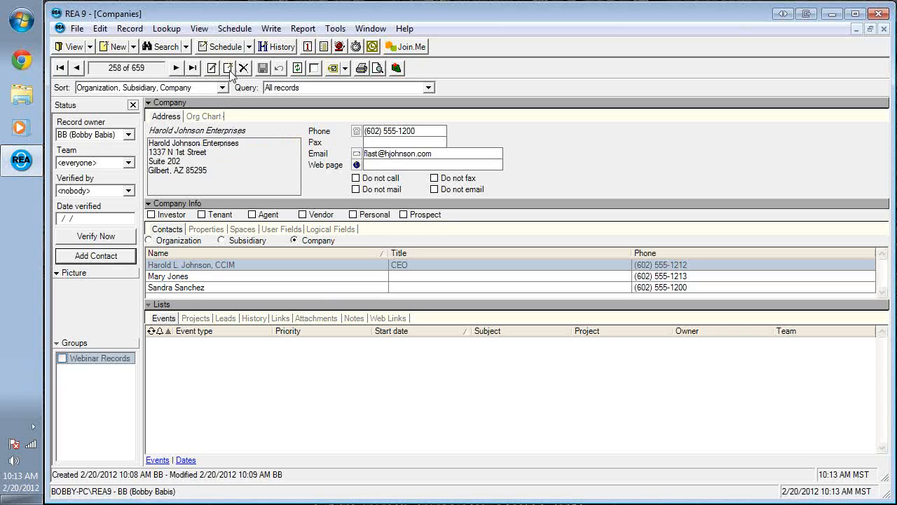
{"action": "left_click", "coordinate": [133, 48]}
{"action": "left_click", "coordinate": [141, 81]}
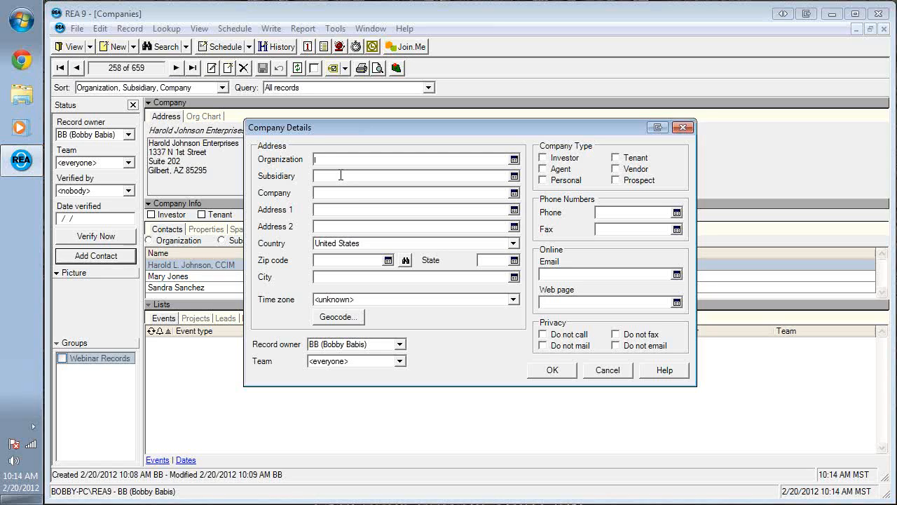
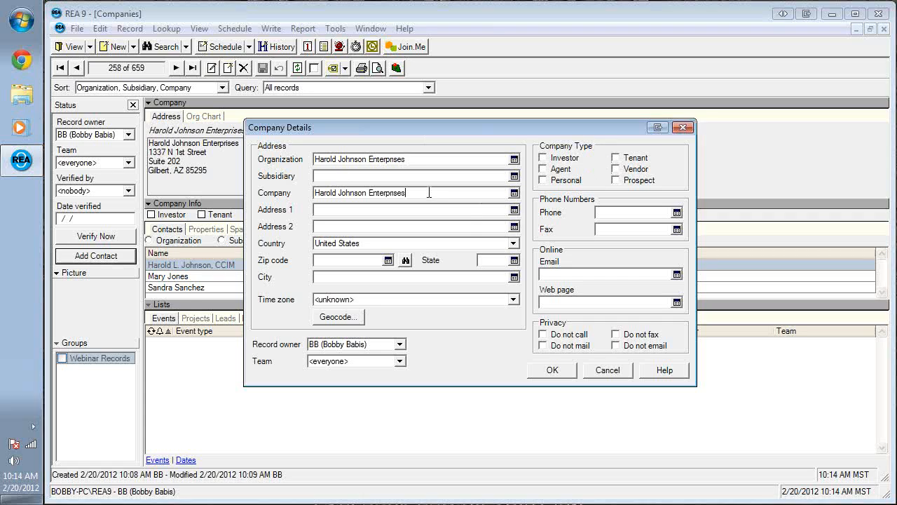
{"action": "type", "text": " - San Die"}
{"action": "type", "text": "go"}
{"action": "key", "text": "Tab"}
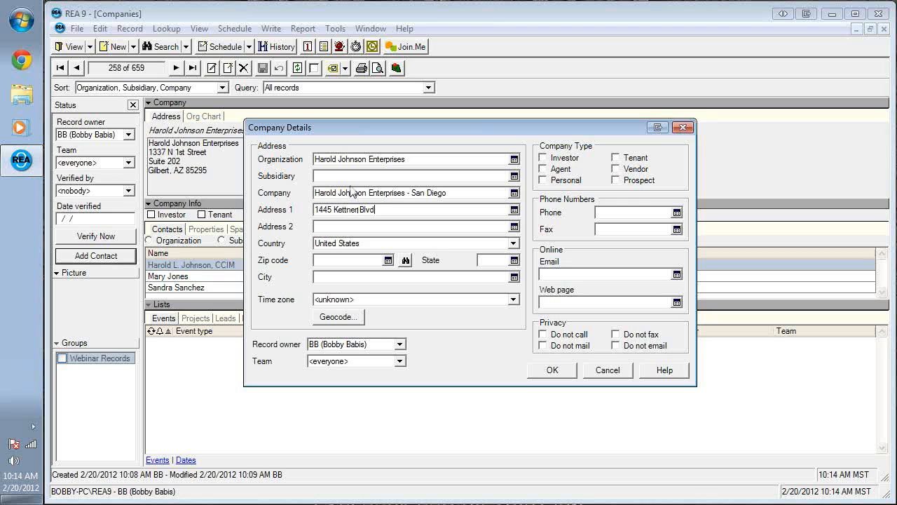
{"action": "type", "text": "Suite 220"}
{"action": "key", "text": "Tab"}
{"action": "type", "text": "92101"}
{"action": "left_click", "coordinate": [555, 371]}
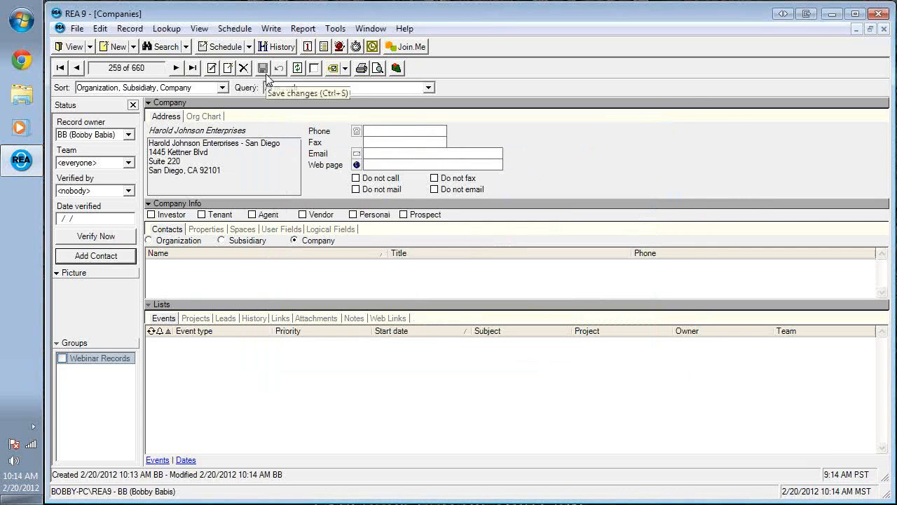
- In the org chart, select the Gilbert site, list organization-wide contacts, then select the San Diego branch
{"action": "left_click", "coordinate": [203, 117]}
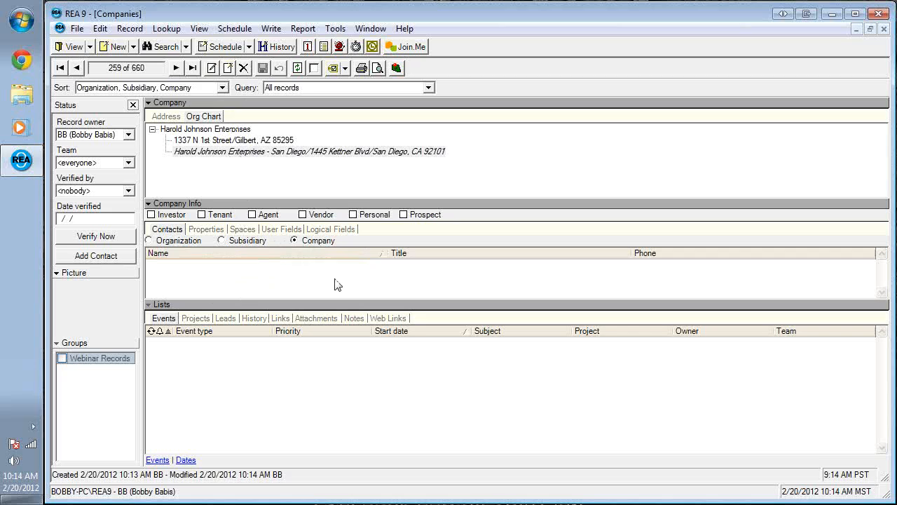
{"action": "left_click", "coordinate": [251, 140]}
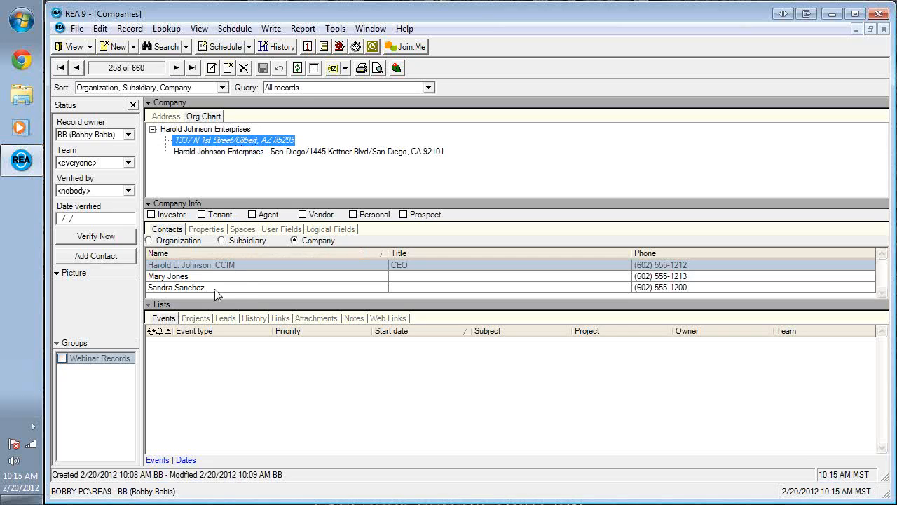
{"action": "left_click", "coordinate": [150, 240]}
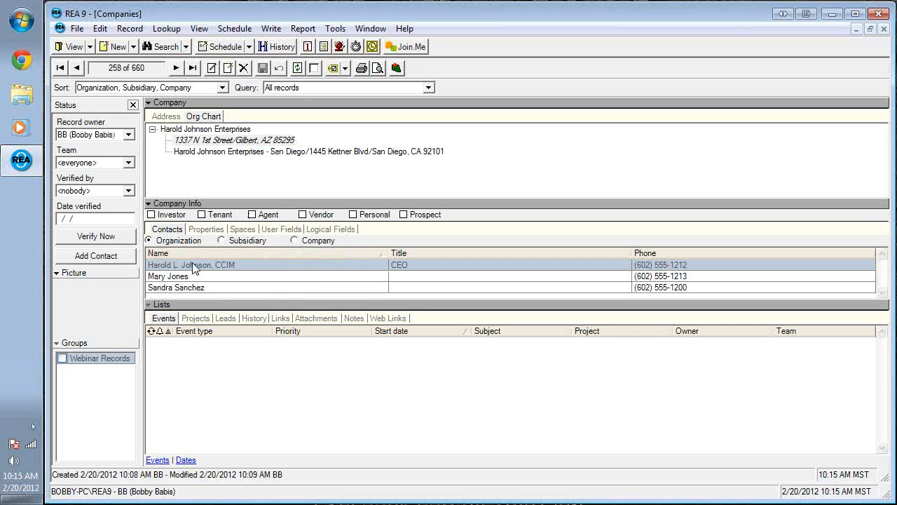
{"action": "left_click", "coordinate": [240, 152]}
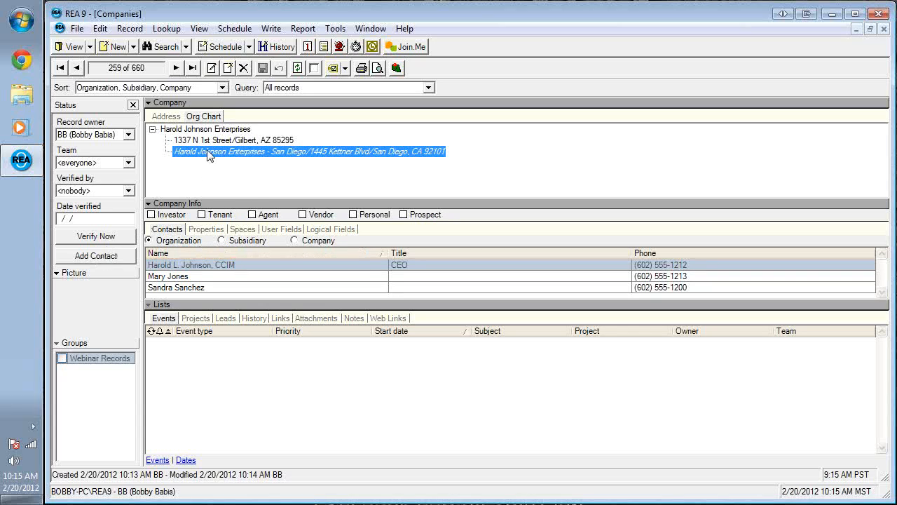
- Add a contact with salutation Mr. to the San Diego branch and enlarge the list to show it
{"action": "left_click", "coordinate": [96, 255]}
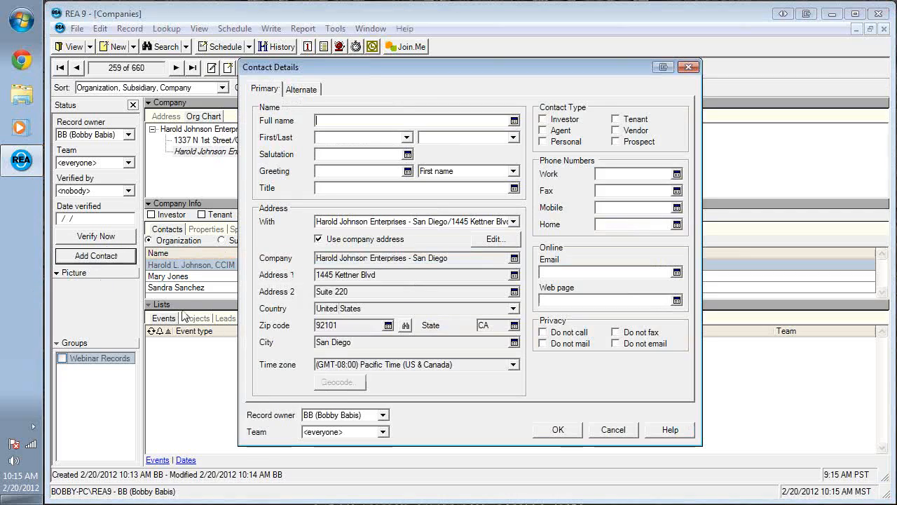
{"action": "key", "text": "Tab"}
{"action": "key", "text": "Tab"}
{"action": "type", "text": "Mr."}
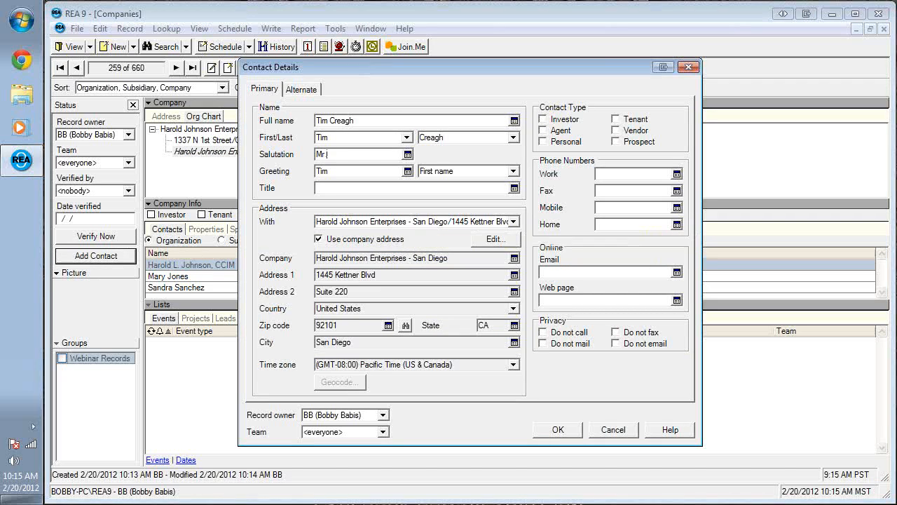
{"action": "left_click", "coordinate": [564, 430]}
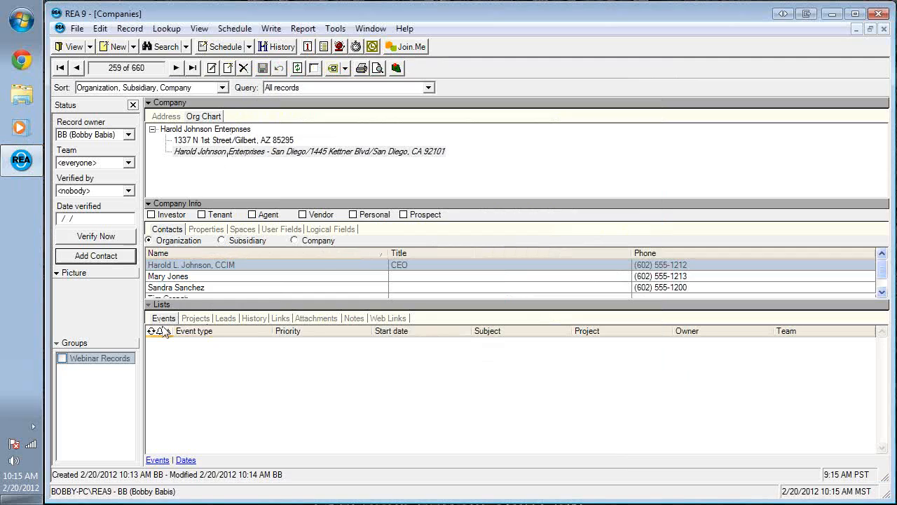
{"action": "left_click_drag", "start_coordinate": [238, 303], "coordinate": [230, 339]}
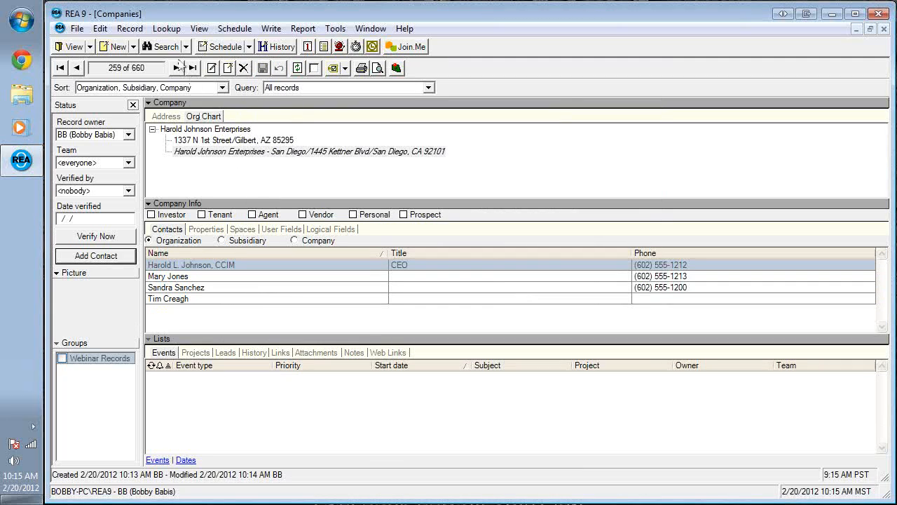
{"action": "left_click", "coordinate": [228, 68]}
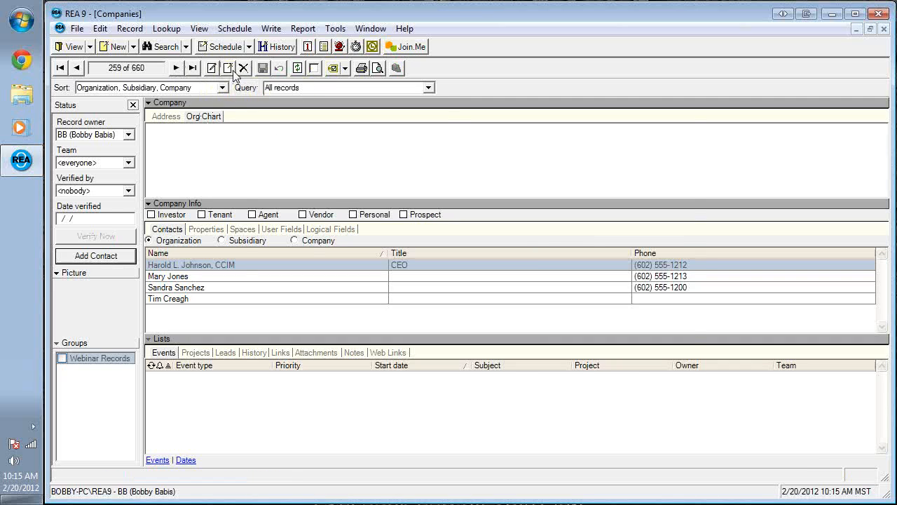
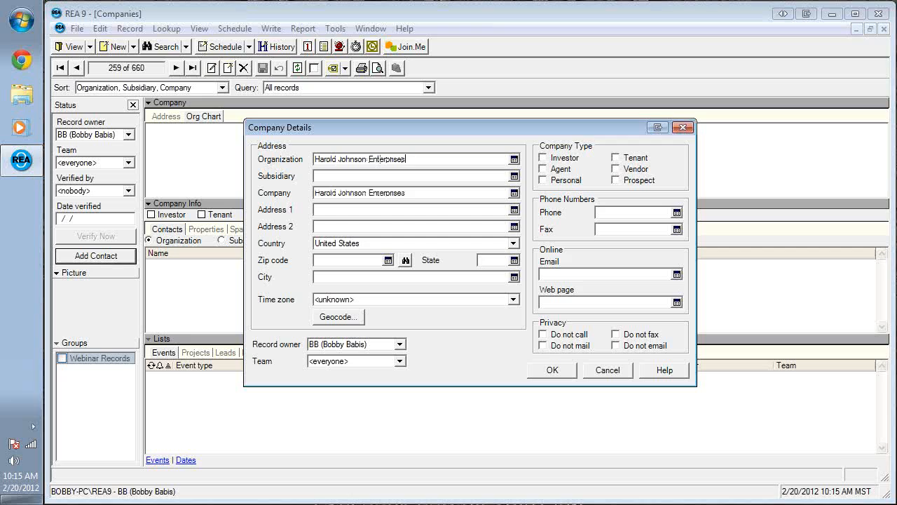
{"action": "key", "text": "Tab"}
{"action": "type", "text": "Canned Foods Division"}
{"action": "key", "text": "Tab"}
{"action": "key", "text": "Tab"}
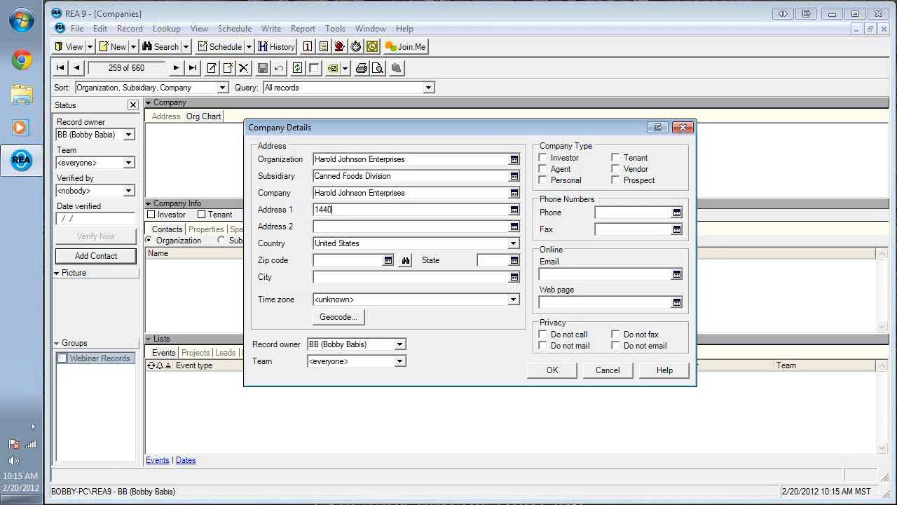
{"action": "key", "text": "Tab"}
{"action": "key", "text": "Tab"}
{"action": "key", "text": "Tab"}
{"action": "type", "text": "98101"}
{"action": "key", "text": "Tab"}
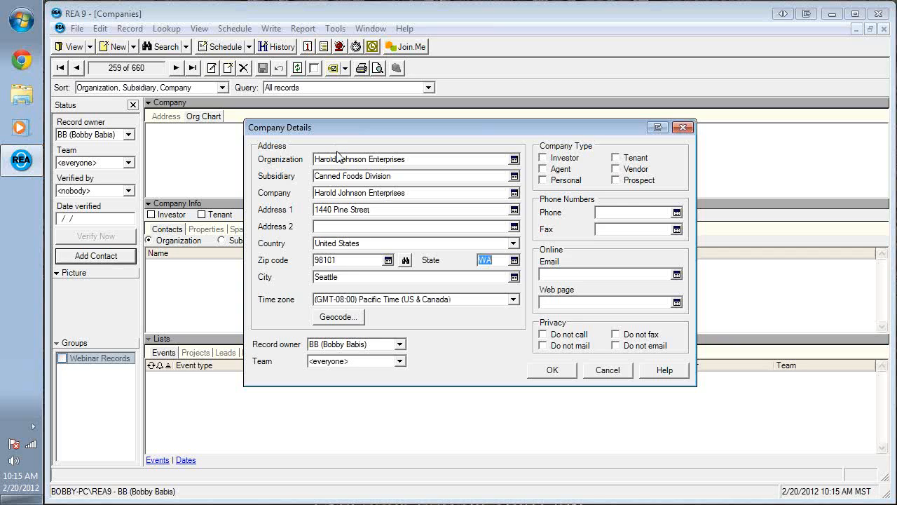
{"action": "left_click", "coordinate": [551, 371]}
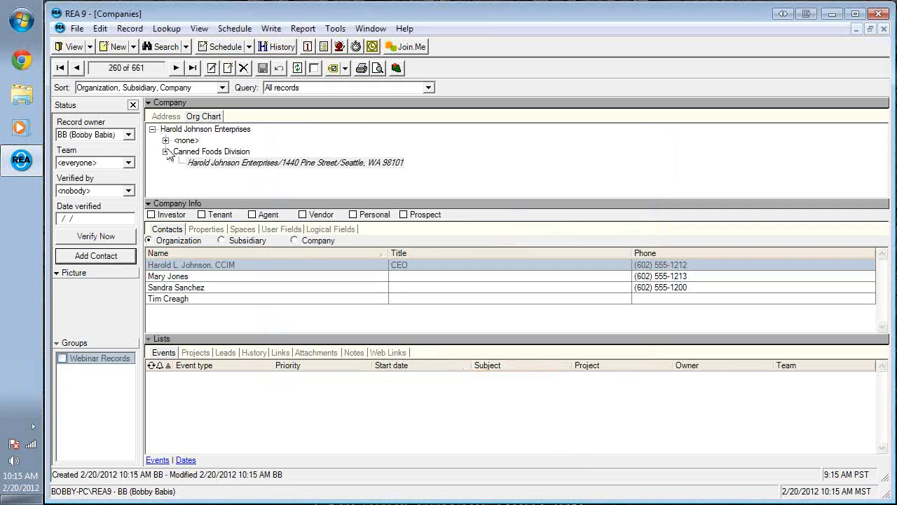
- Expand the <none> node in the org chart to reveal the Gilbert and San Diego sites
{"action": "left_click", "coordinate": [166, 140]}
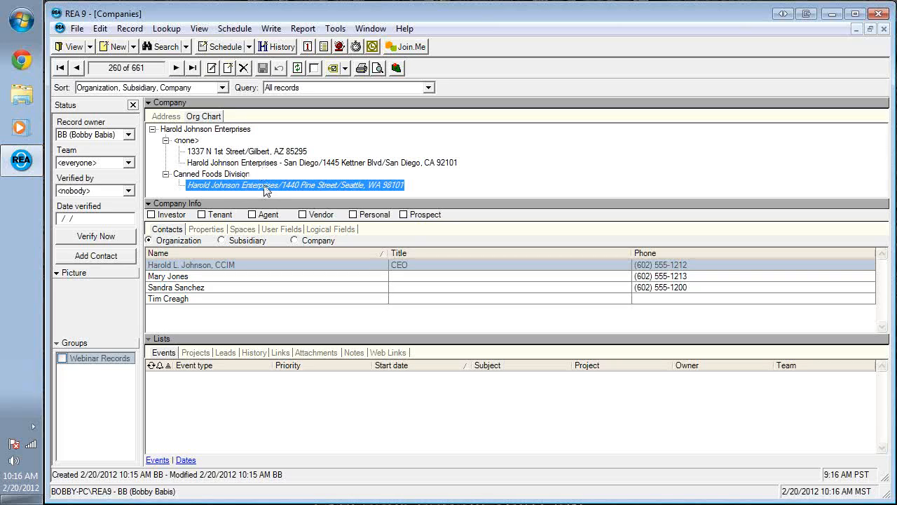
{"action": "left_click", "coordinate": [227, 68]}
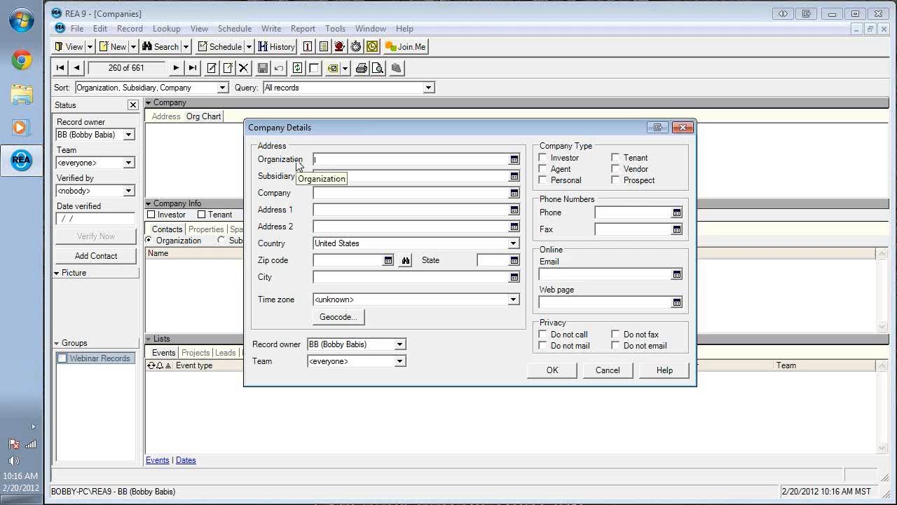
{"action": "key", "text": "Tab"}
{"action": "type", "text": "Sporting Goods Division"}
{"action": "key", "text": "Tab"}
{"action": "key", "text": "Tab"}
{"action": "key", "text": "Tab"}
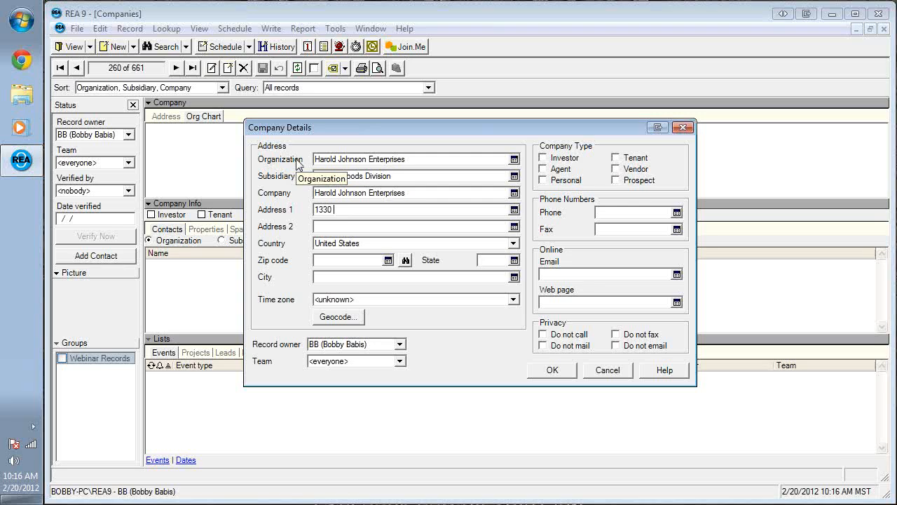
{"action": "key", "text": "Tab"}
{"action": "key", "text": "Tab"}
{"action": "key", "text": "Tab"}
{"action": "type", "text": "85227"}
{"action": "key", "text": "Tab"}
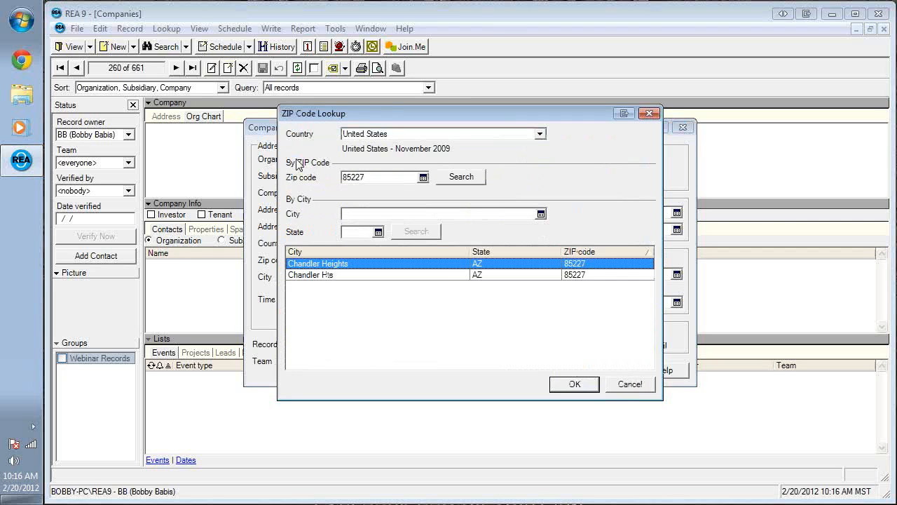
{"action": "double_click", "coordinate": [333, 270]}
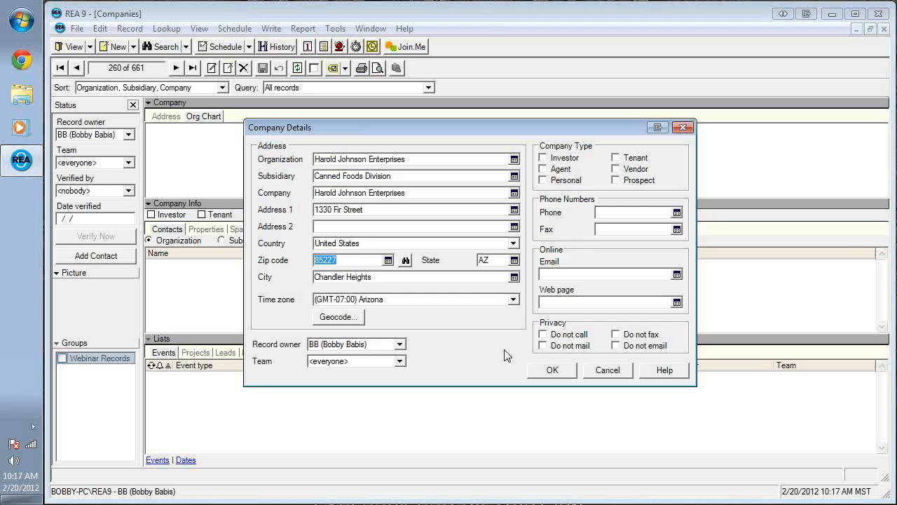
{"action": "left_click", "coordinate": [553, 371]}
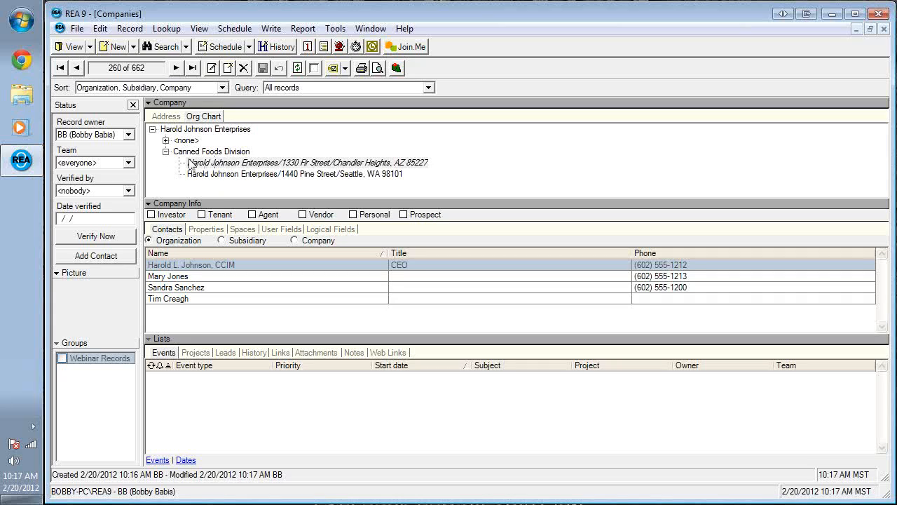
- Expand the <none> node so Gilbert and San Diego appear beside the Canned Foods Division sites
{"action": "left_click", "coordinate": [167, 141]}
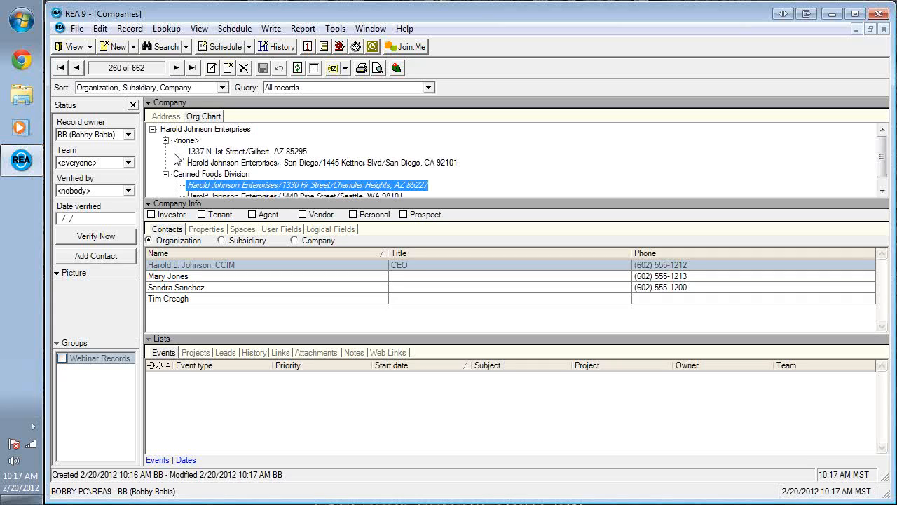